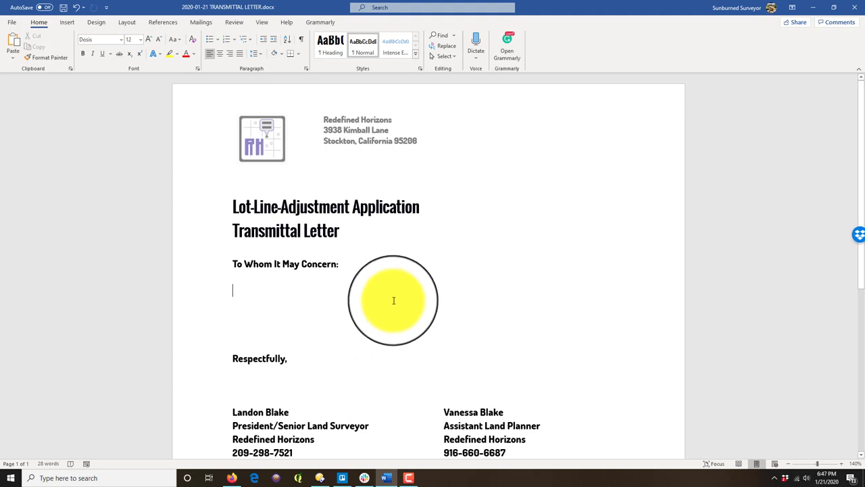
Step: Scroll through the letter to review the blank body between the salutation and the closing
{"action": "scroll", "coordinate": [376, 291], "scroll_direction": "down", "scroll_amount": 1}
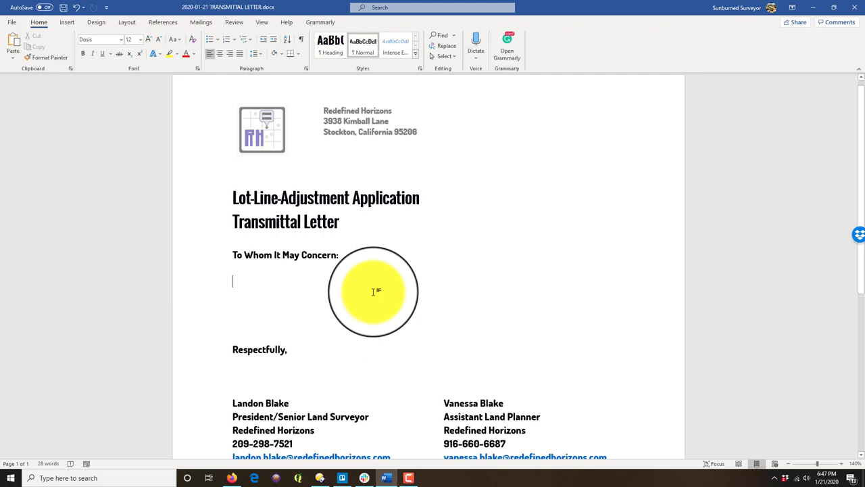
{"action": "scroll", "coordinate": [376, 289], "scroll_direction": "up", "scroll_amount": 1}
{"action": "scroll", "coordinate": [386, 286], "scroll_direction": "down", "scroll_amount": 1}
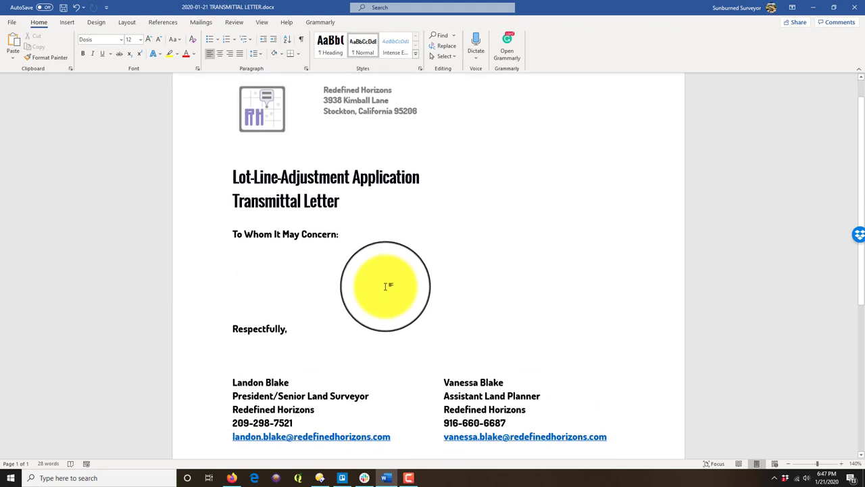
{"action": "scroll", "coordinate": [411, 276], "scroll_direction": "up", "scroll_amount": 1}
{"action": "scroll", "coordinate": [328, 108], "scroll_direction": "down", "scroll_amount": 1}
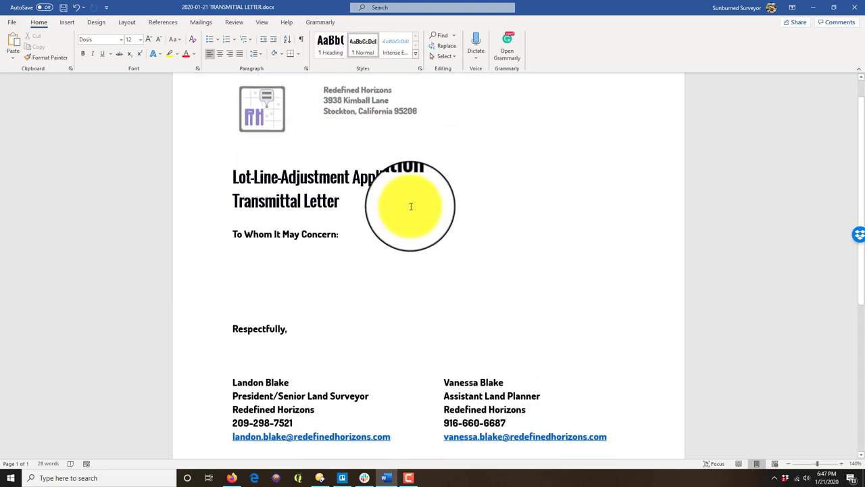
{"action": "scroll", "coordinate": [287, 253], "scroll_direction": "down", "scroll_amount": 1}
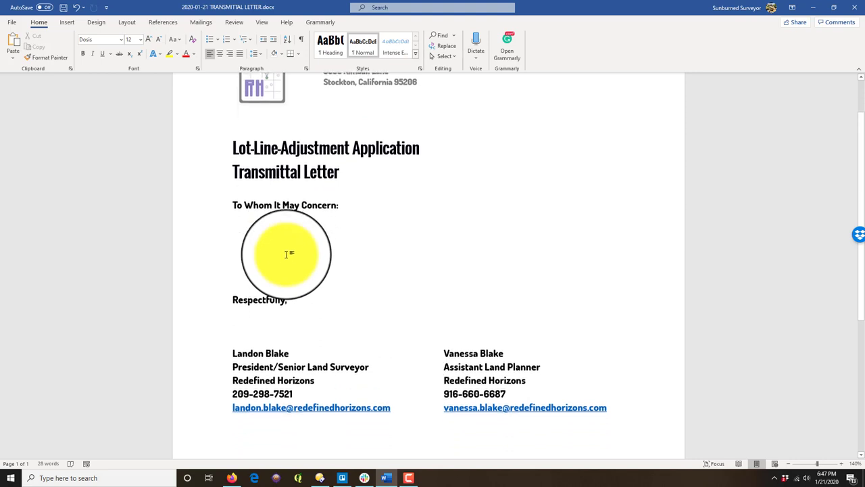
{"action": "scroll", "coordinate": [347, 257], "scroll_direction": "up", "scroll_amount": 2}
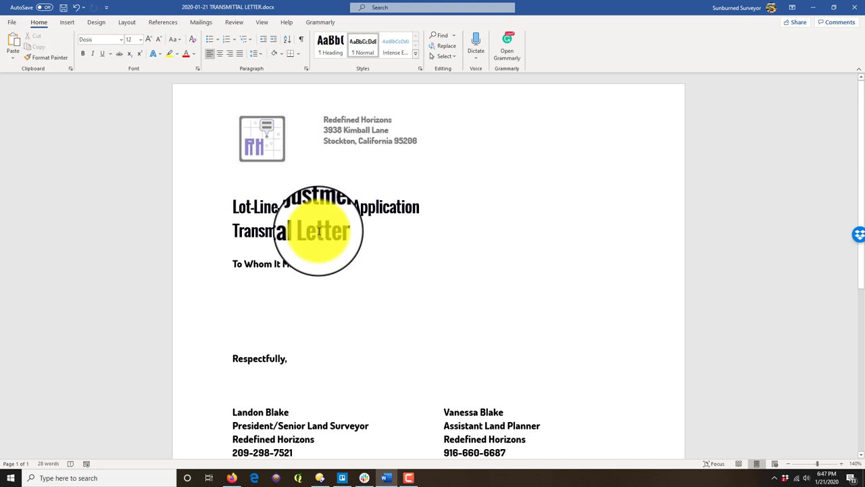
Step: Write the opening sentence enclosing the lot-line-adjustment application, inserting 'of parcels' before 'in the City of Tracy'
{"action": "type", "text": "Please"}
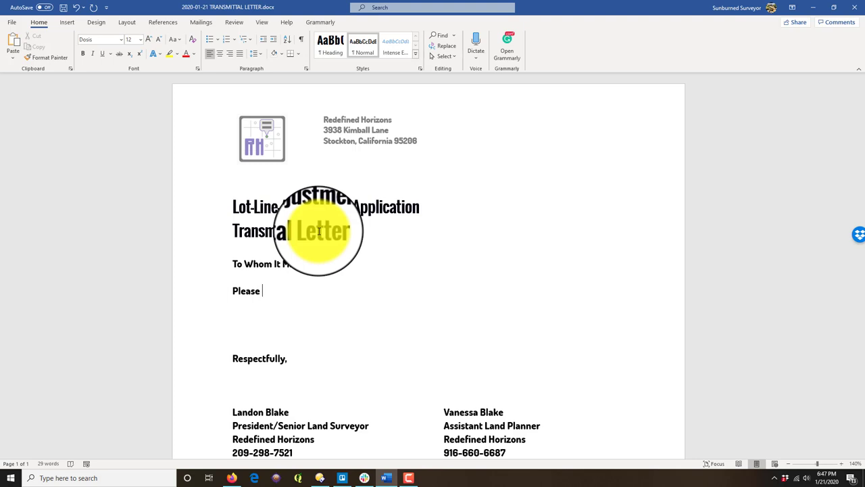
{"action": "type", "text": "find enclosed with this "}
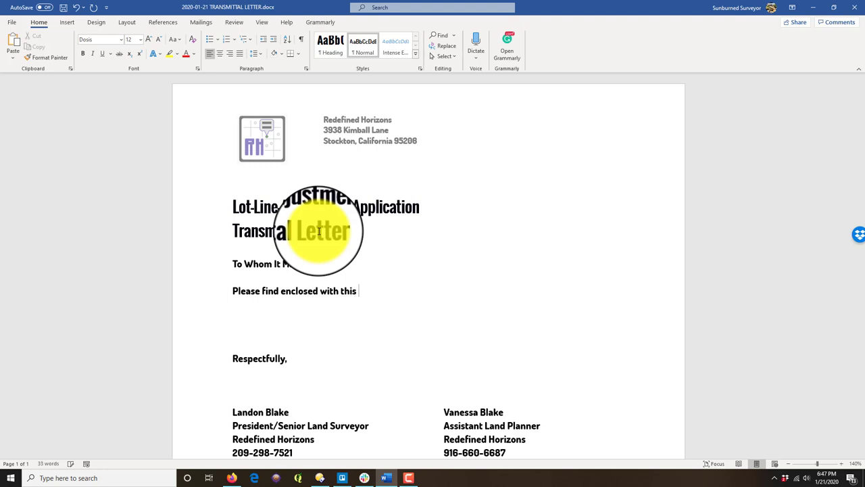
{"action": "type", "text": "letter a copy of our ap"}
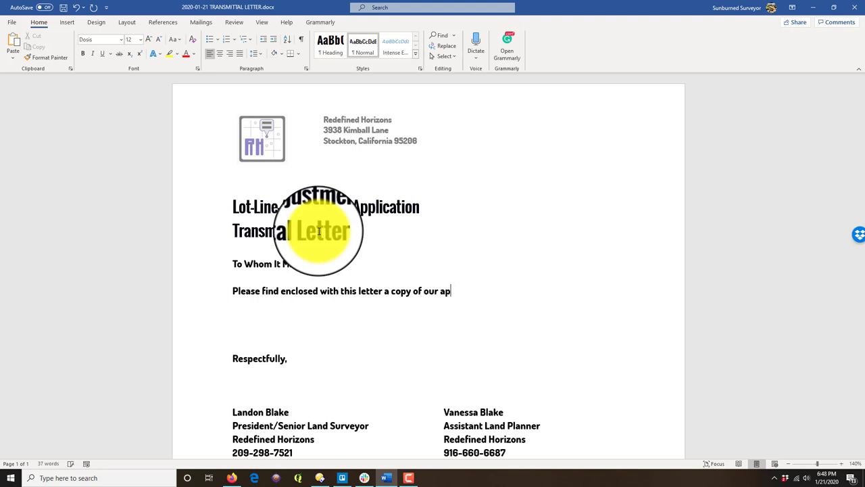
{"action": "type", "text": "ation "}
{"action": "type", "text": "for a lit-lin"}
{"action": "type", "text": "line"}
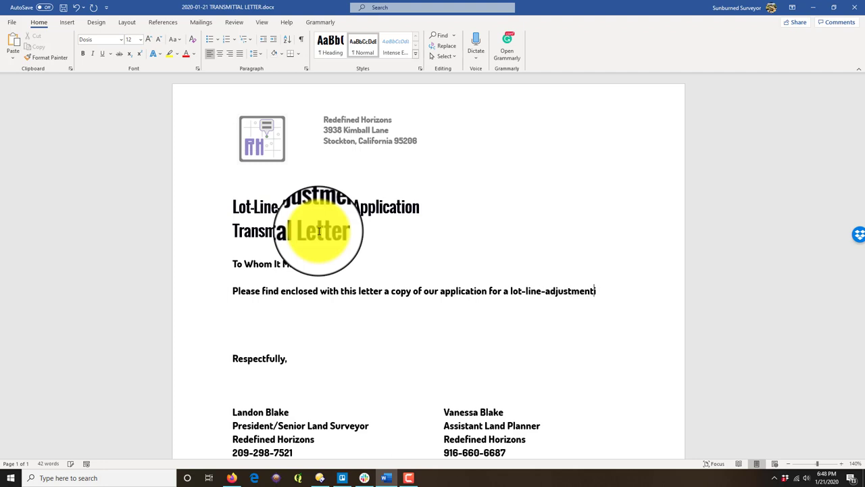
{"action": "type", "text": "n the City of Tracy."}
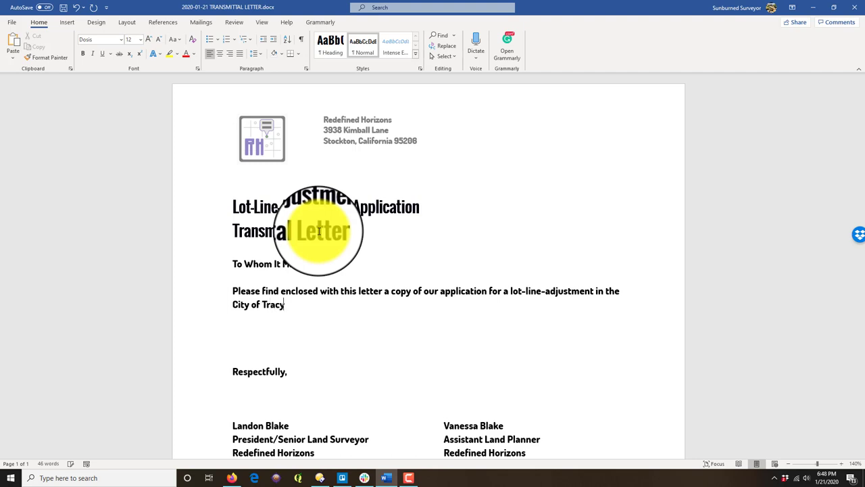
{"action": "left_click", "coordinate": [594, 290]}
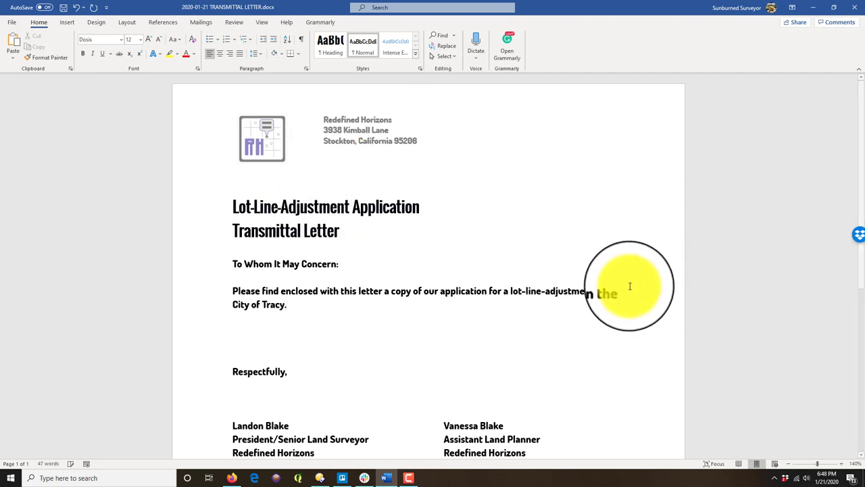
{"action": "type", "text": "of parcels"}
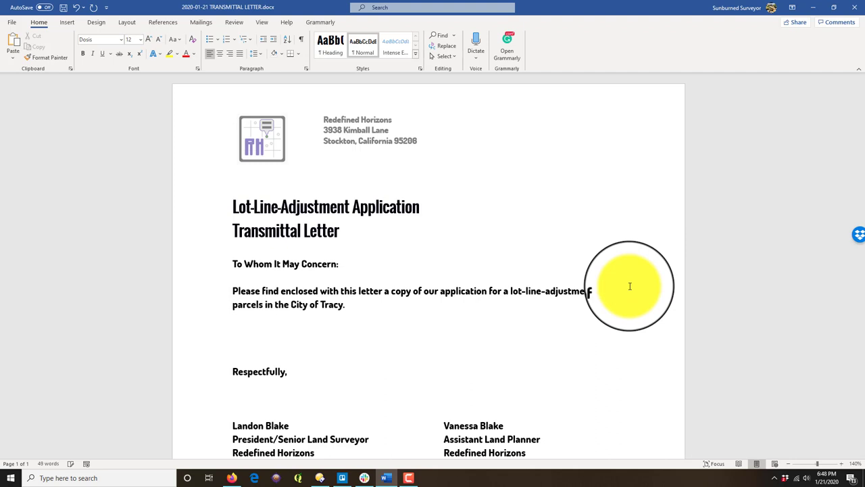
{"action": "left_click", "coordinate": [423, 299]}
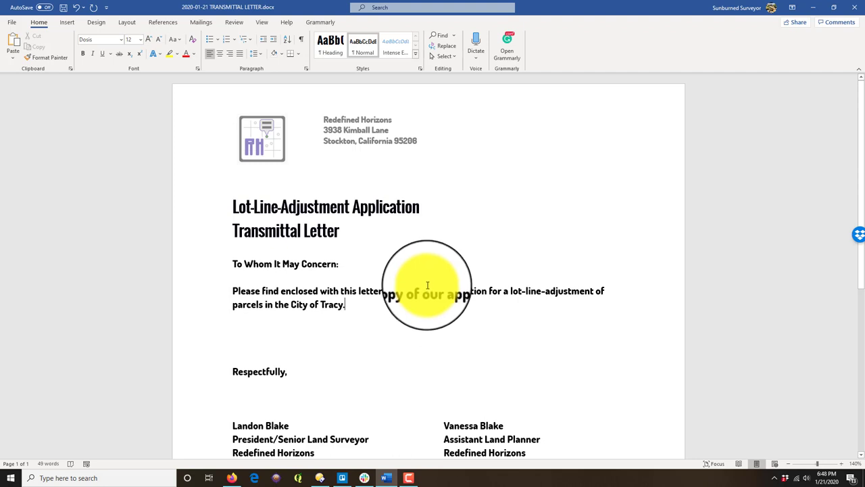
Step: Add a paragraph ending 'The subject parcels … are identified as:' and start a bulleted line below it
{"action": "key", "text": "Return"}
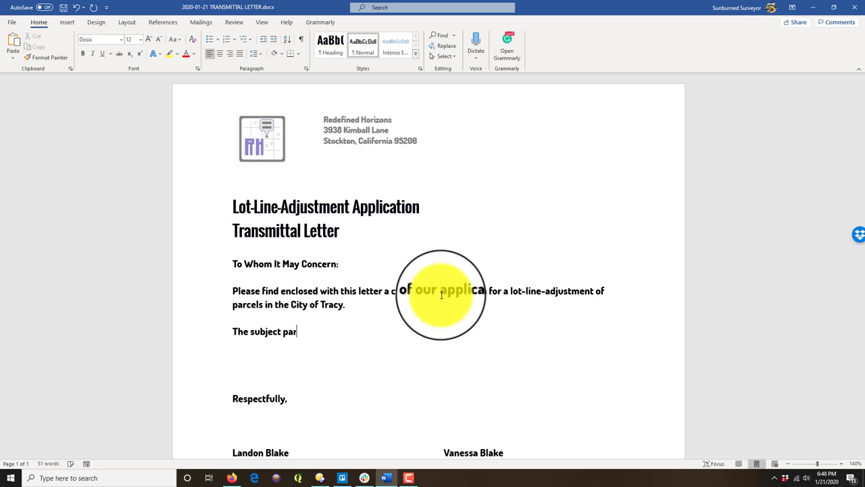
{"action": "type", "text": "The subject parcels for which the"}
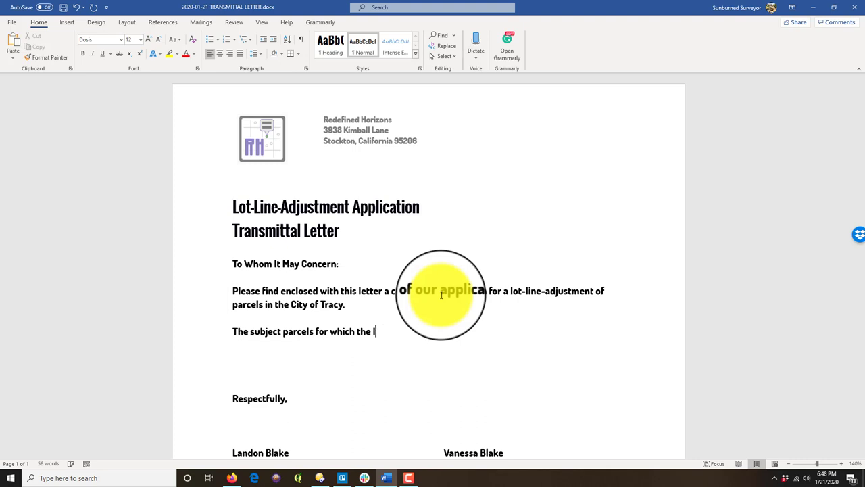
{"action": "type", "text": " lot-line-adjustment applica"}
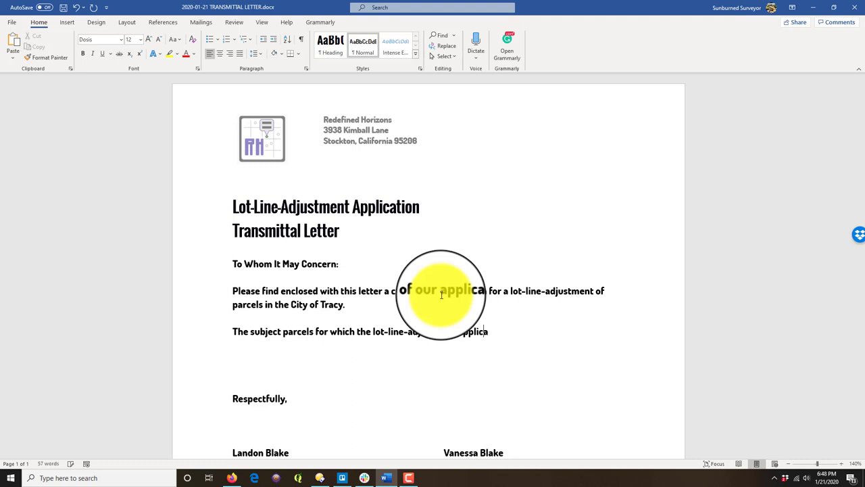
{"action": "type", "text": "s prepared"}
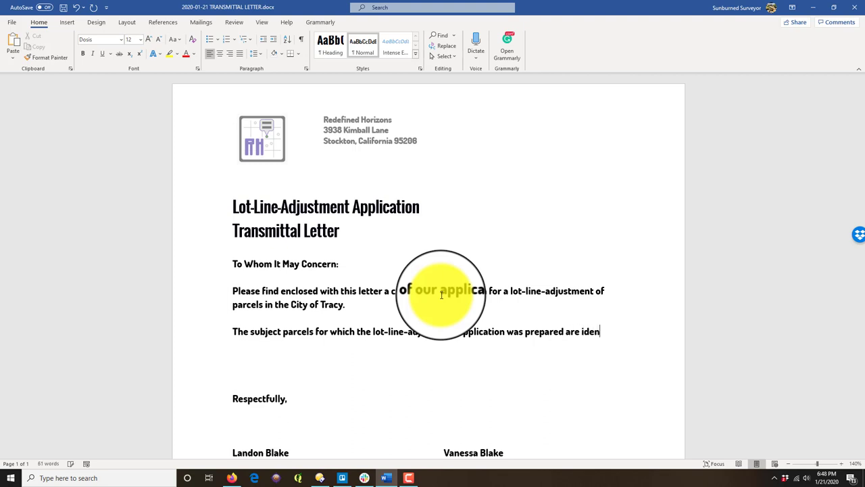
{"action": "type", "text": "are identified as:"}
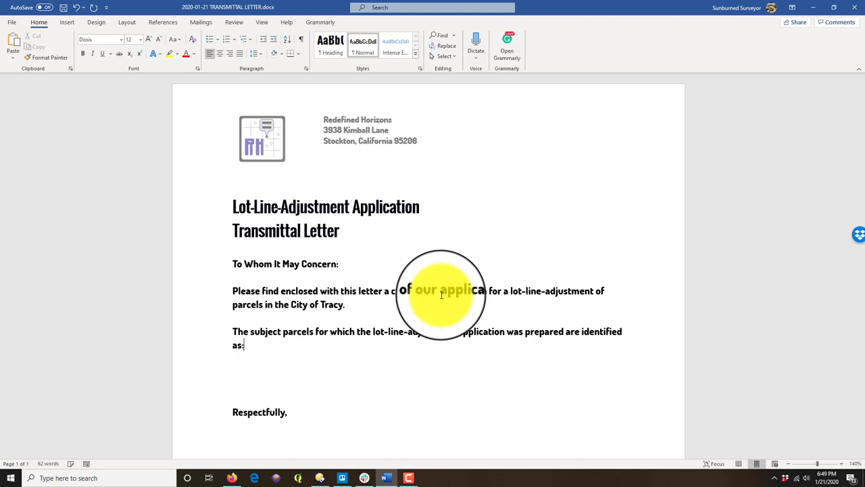
{"action": "key", "text": "Return"}
{"action": "key", "text": "Return"}
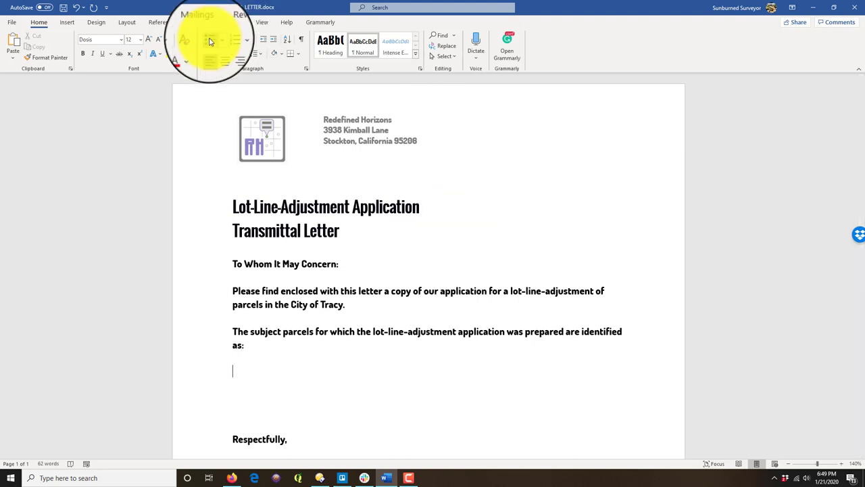
{"action": "left_click", "coordinate": [209, 42]}
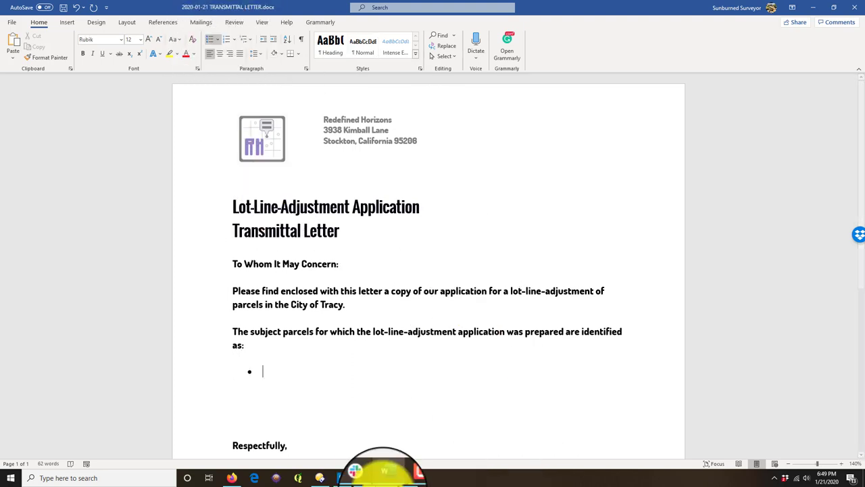
{"action": "left_click", "coordinate": [232, 477]}
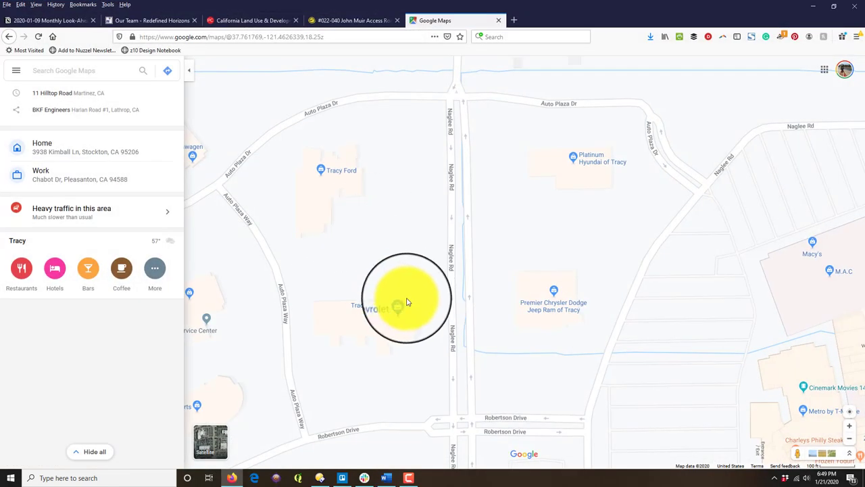
{"action": "left_click", "coordinate": [577, 161]}
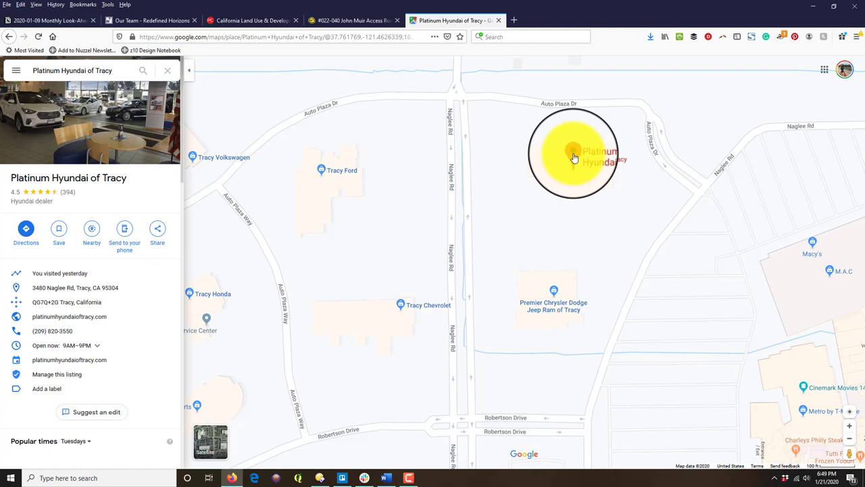
{"action": "left_click", "coordinate": [555, 298]}
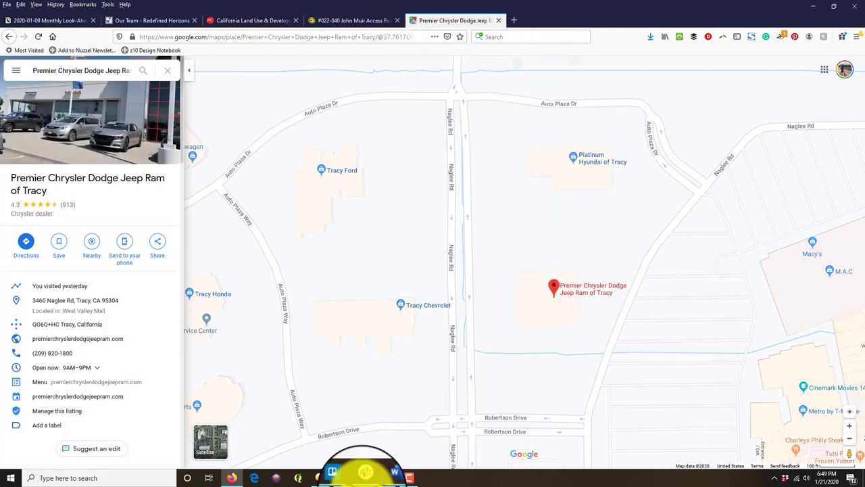
{"action": "left_click", "coordinate": [395, 476]}
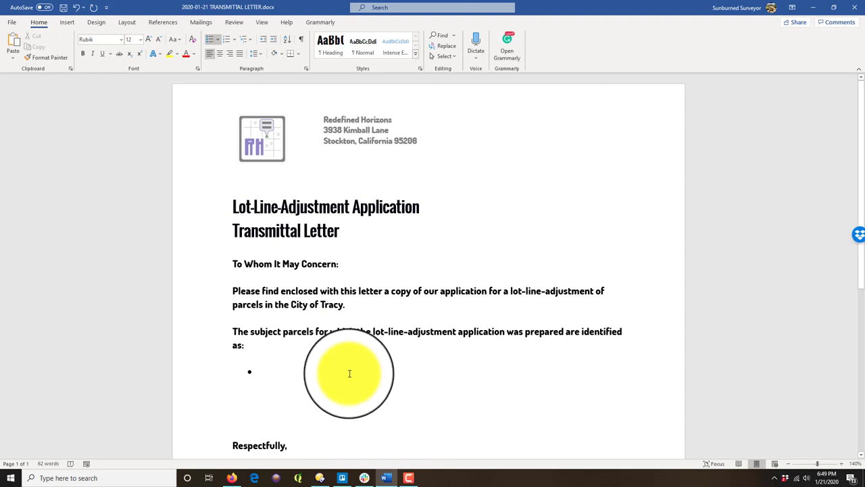
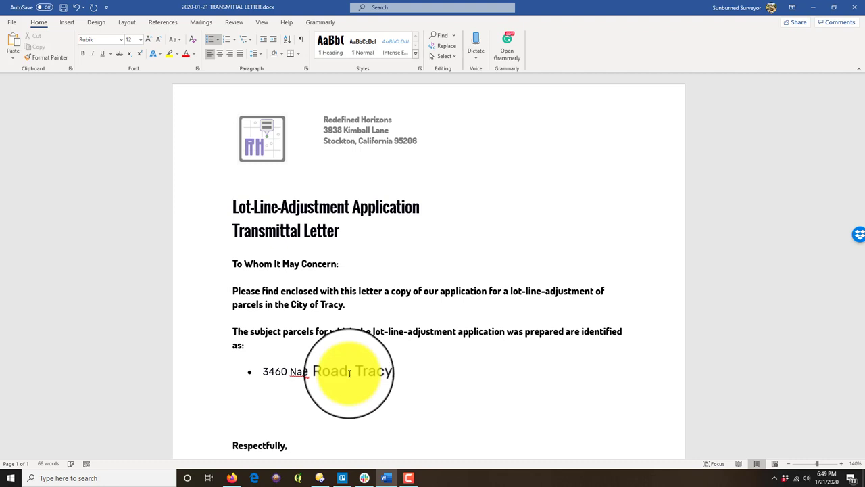
{"action": "key", "text": "Return"}
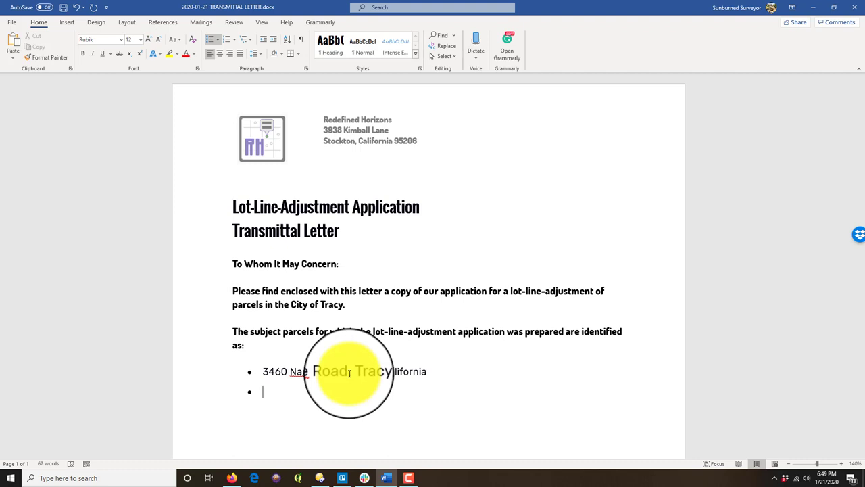
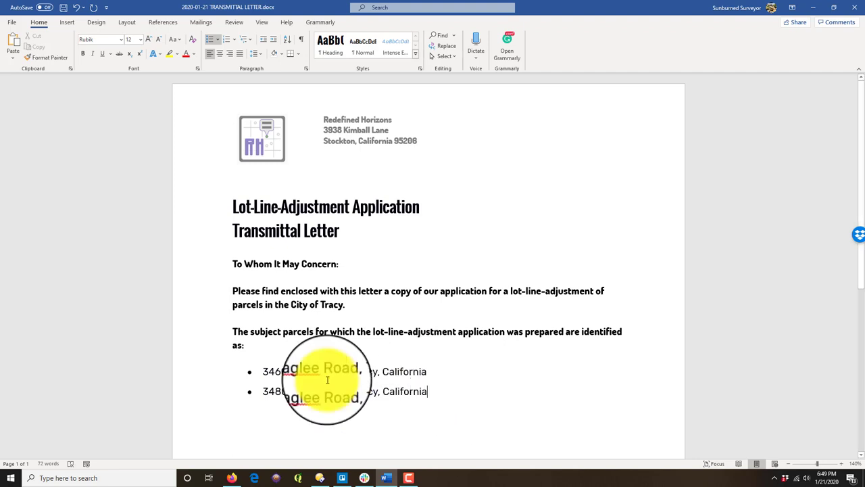
Step: Reset both address lines to Normal style, reapply bullets, and set their font to Dosis
{"action": "left_click_drag", "start_coordinate": [430, 393], "coordinate": [183, 359]}
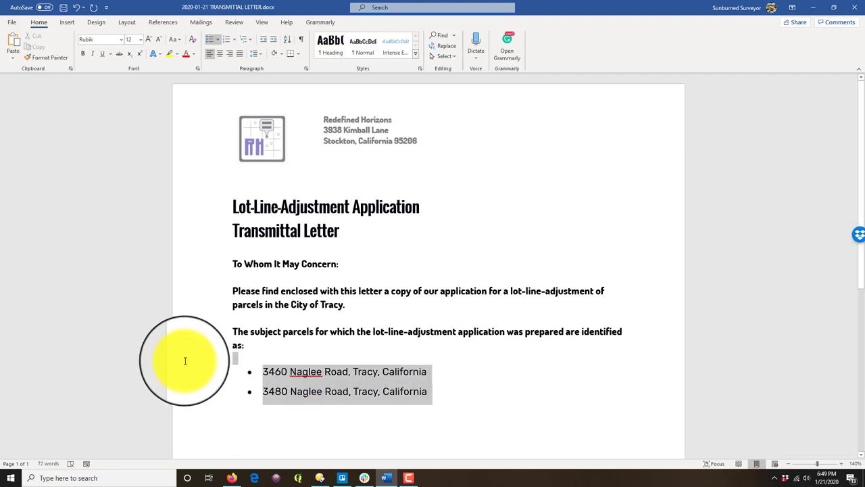
{"action": "left_click", "coordinate": [362, 46]}
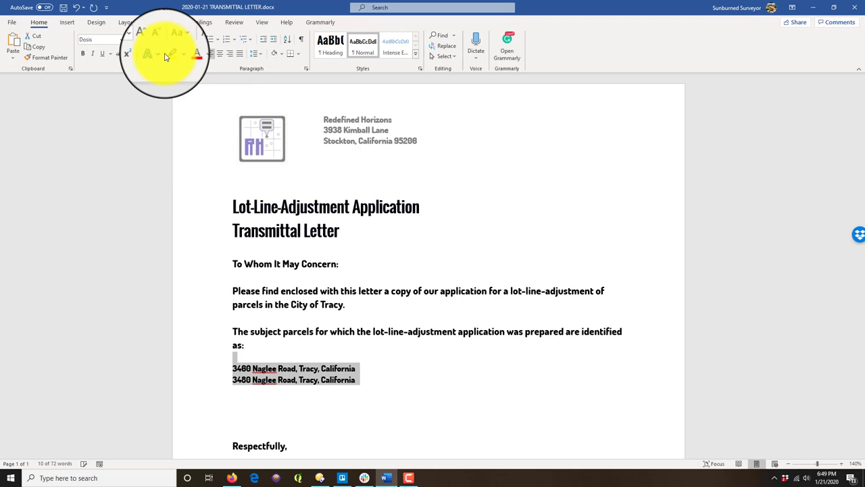
{"action": "left_click", "coordinate": [210, 39]}
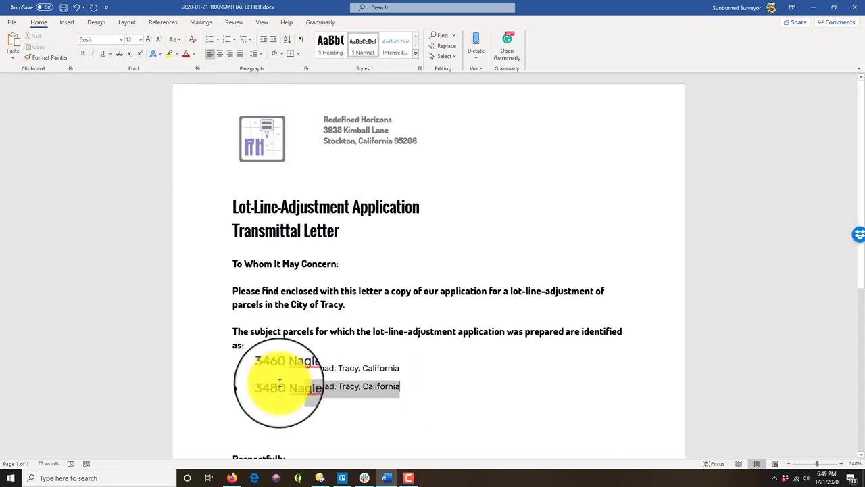
{"action": "left_click", "coordinate": [266, 367]}
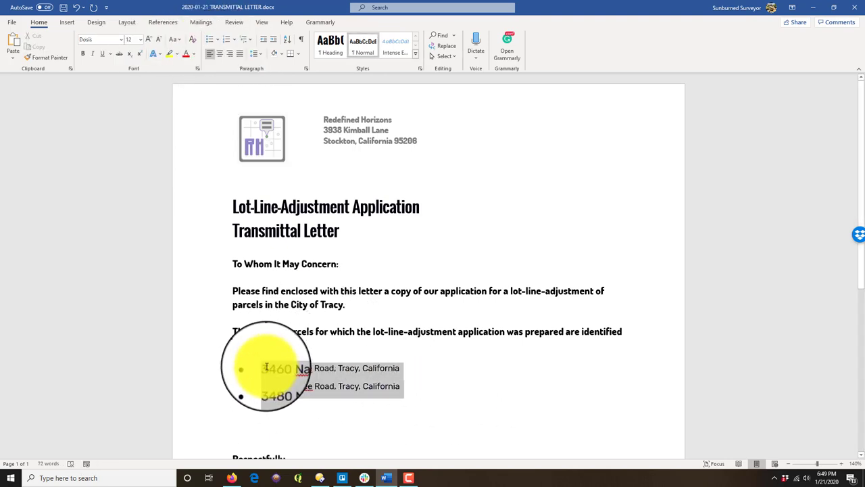
{"action": "left_click", "coordinate": [121, 39]}
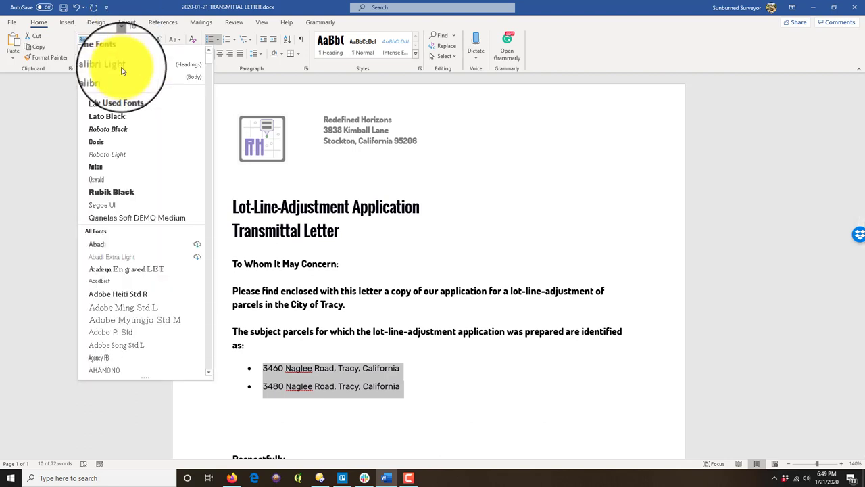
{"action": "left_click", "coordinate": [119, 151]}
{"action": "left_click", "coordinate": [390, 440]}
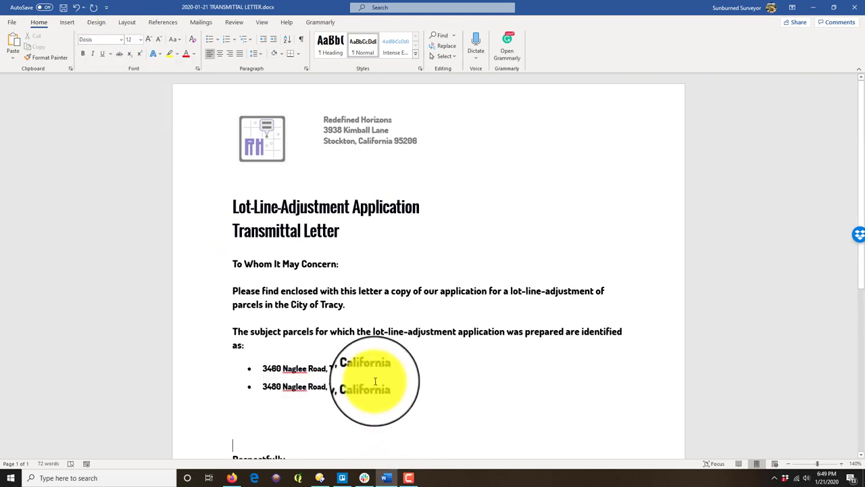
Step: Set both address bullets to font size 12
{"action": "left_click_drag", "start_coordinate": [391, 387], "coordinate": [268, 374]}
{"action": "left_click", "coordinate": [140, 39]}
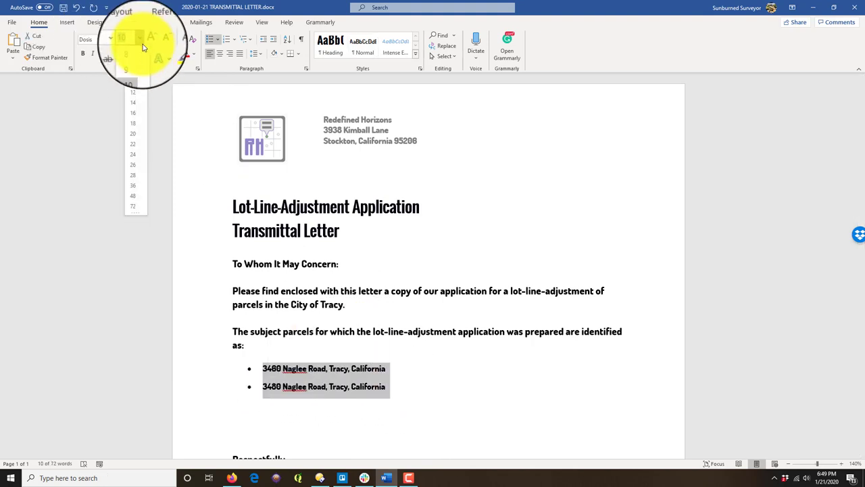
{"action": "left_click", "coordinate": [136, 88]}
{"action": "left_click", "coordinate": [268, 429]}
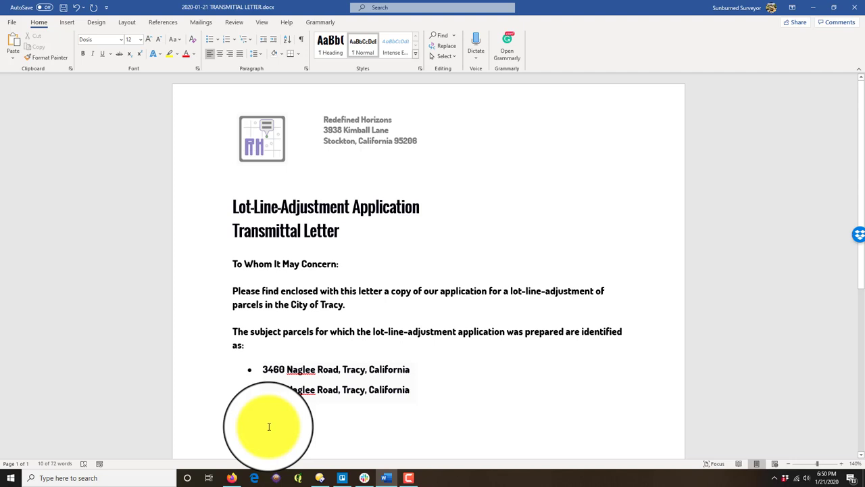
{"action": "scroll", "coordinate": [454, 369], "scroll_direction": "down", "scroll_amount": 2}
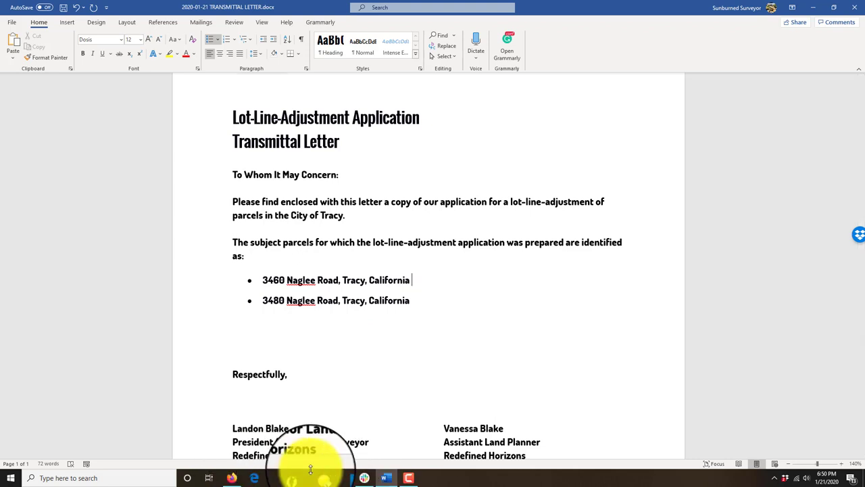
Step: Open the Naglee Road job's Research folder in Directory Opus
{"action": "left_click", "coordinate": [320, 478]}
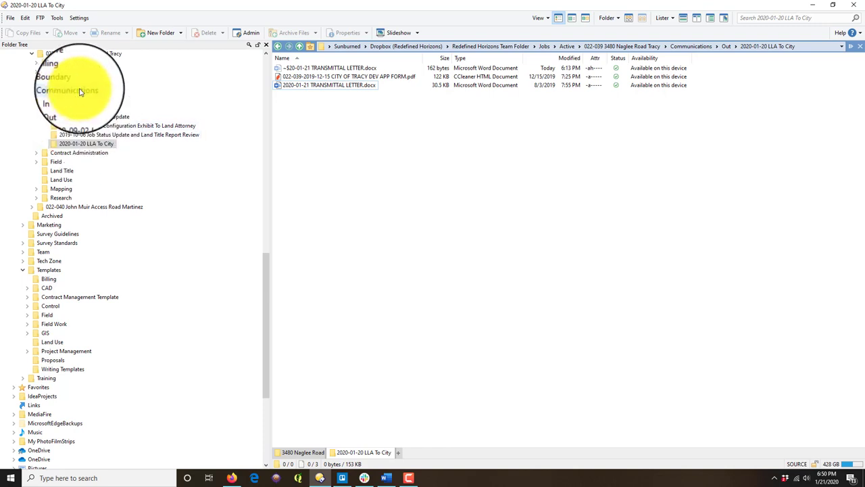
{"action": "left_click", "coordinate": [60, 197]}
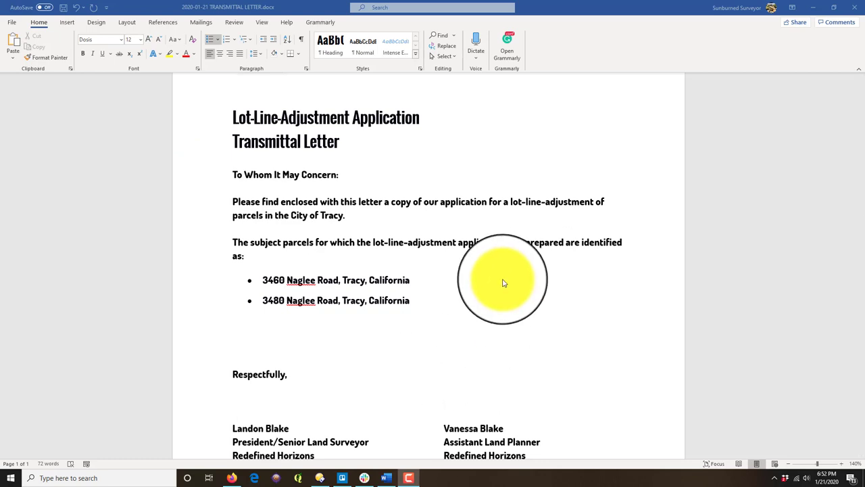
{"action": "type", "text": "("}
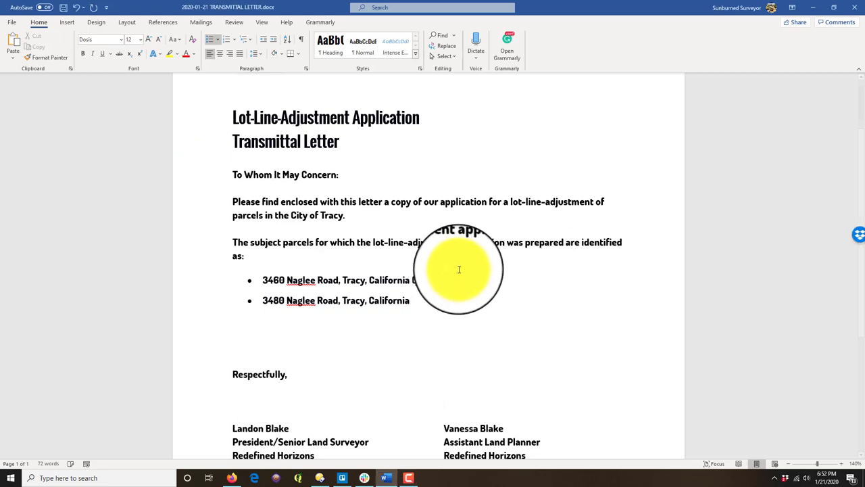
{"action": "type", "text": "050-610"}
{"action": "key", "text": "Left"}
{"action": "key", "text": "Left"}
{"action": "key", "text": "Left"}
{"action": "key", "text": "Left"}
{"action": "key", "text": "Left"}
{"action": "key", "text": "Left"}
{"action": "key", "text": "Left"}
{"action": "key", "text": "Left"}
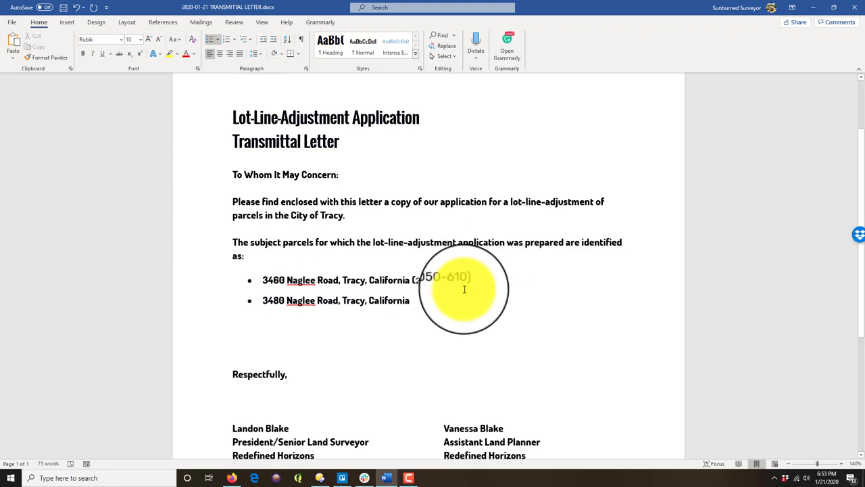
{"action": "type", "text": "212-"}
{"action": "key", "text": "Down"}
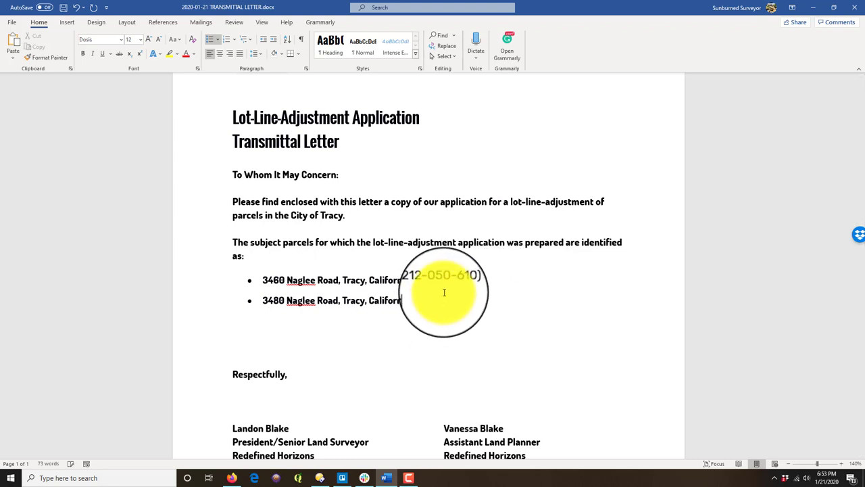
{"action": "type", "text": "212-050-610"}
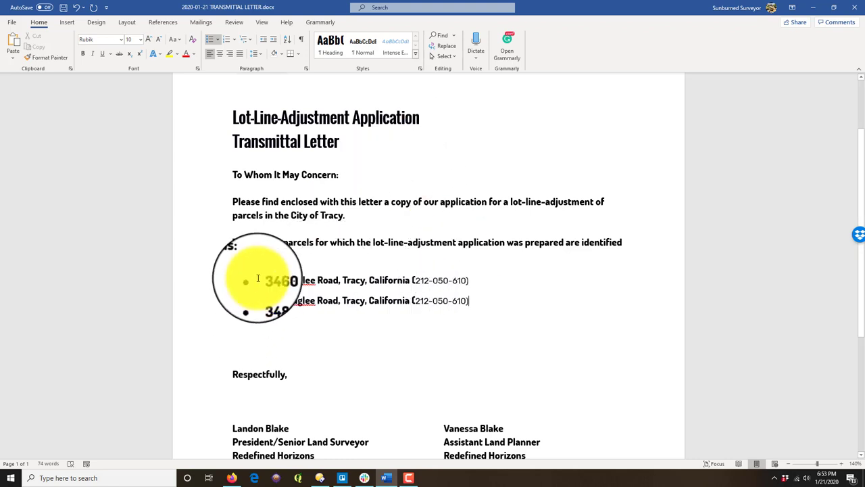
{"action": "left_click_drag", "start_coordinate": [258, 278], "coordinate": [404, 279]}
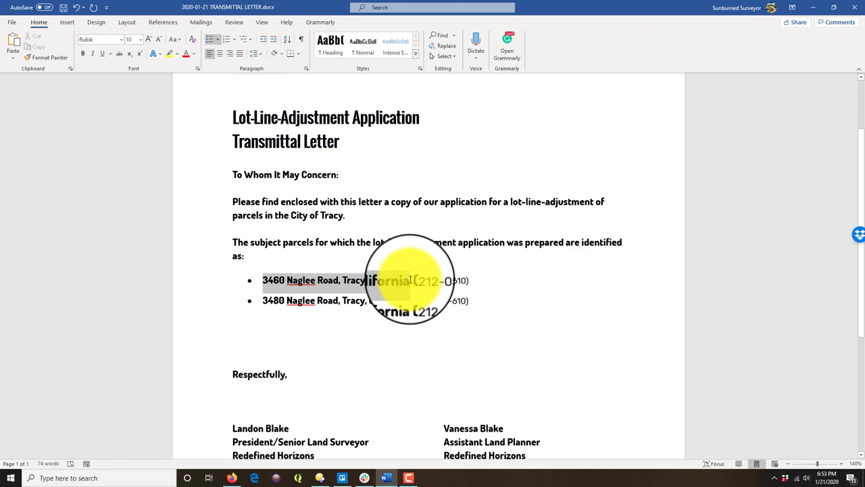
Step: Copy the first address's bold formatting onto both bullet lines with Format Painter
{"action": "left_click", "coordinate": [46, 57]}
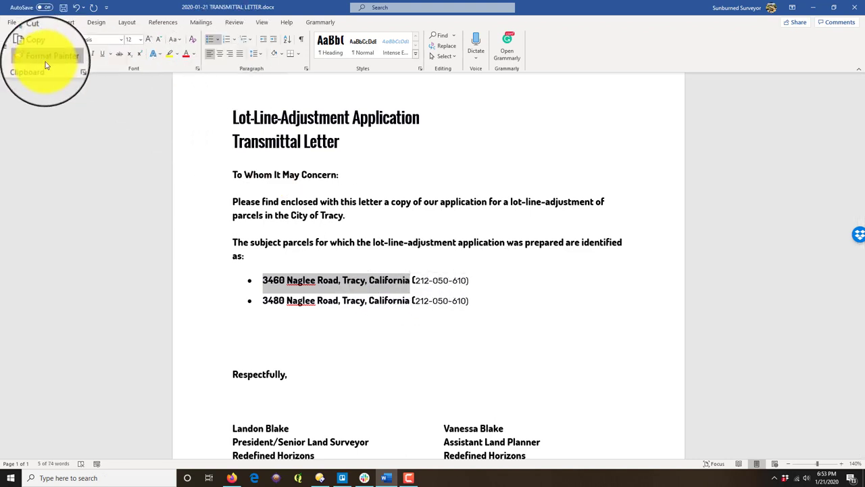
{"action": "mouse_move", "coordinate": [492, 297]}
{"action": "left_mouse_down"}
{"action": "mouse_move", "coordinate": [361, 251]}
{"action": "mouse_move", "coordinate": [365, 257]}
{"action": "left_mouse_up"}
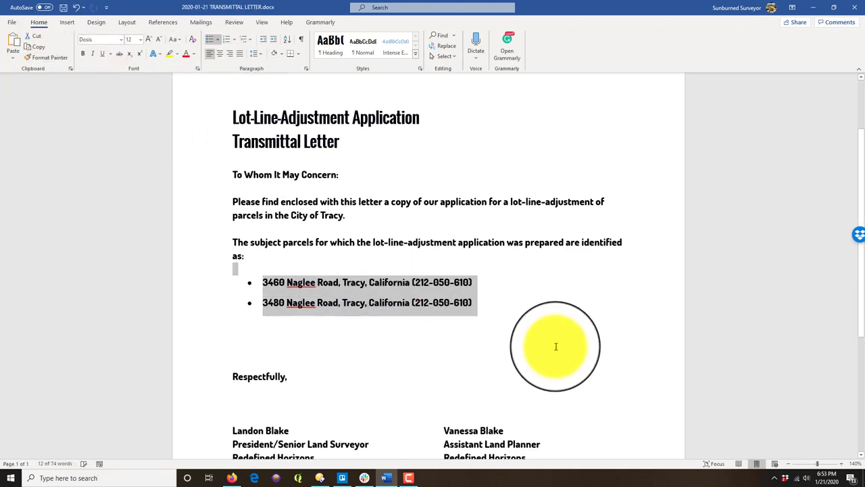
{"action": "left_click", "coordinate": [556, 347]}
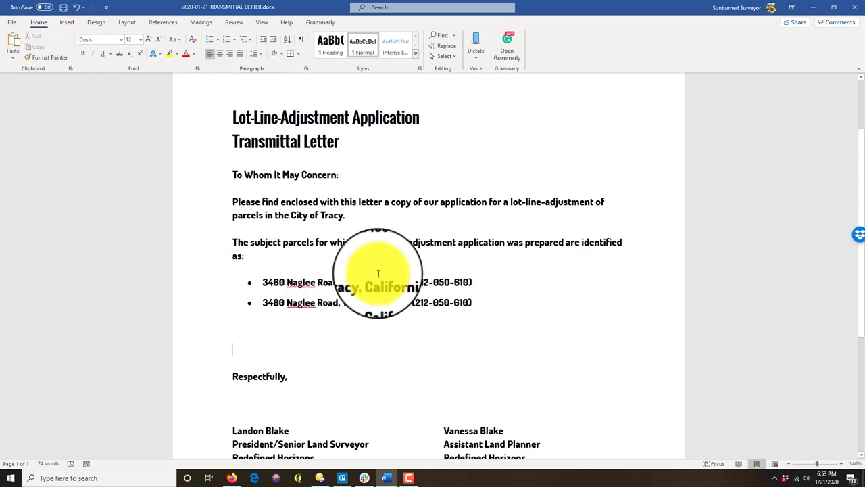
Step: Set the bullet paragraphs' spacing after to 0 pt in the Paragraph dialog
{"action": "left_click", "coordinate": [271, 318]}
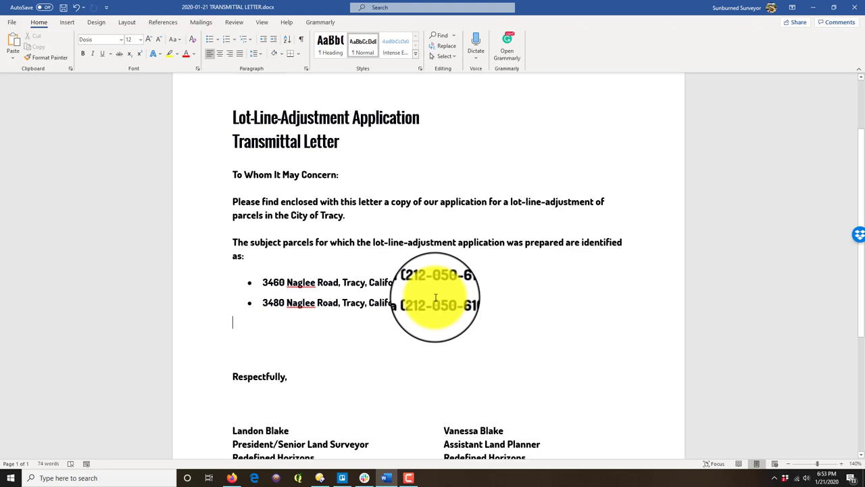
{"action": "left_click", "coordinate": [306, 68]}
{"action": "left_click", "coordinate": [407, 255]}
{"action": "left_click", "coordinate": [408, 255]}
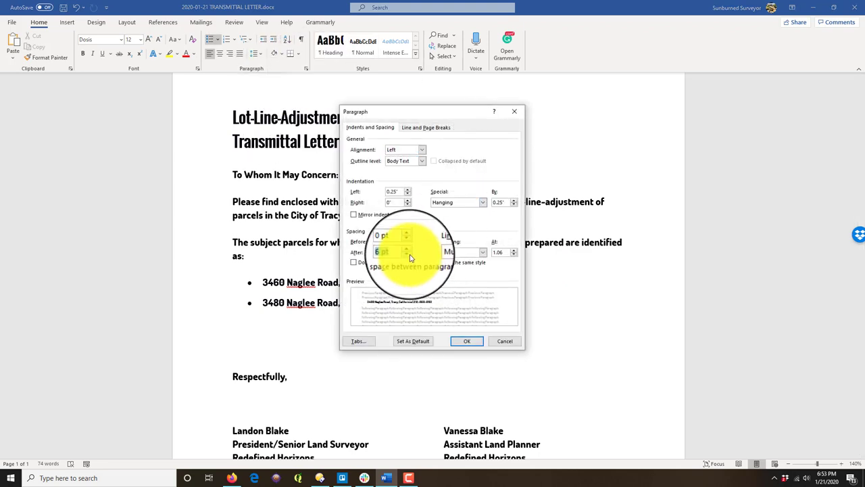
{"action": "left_click", "coordinate": [467, 333]}
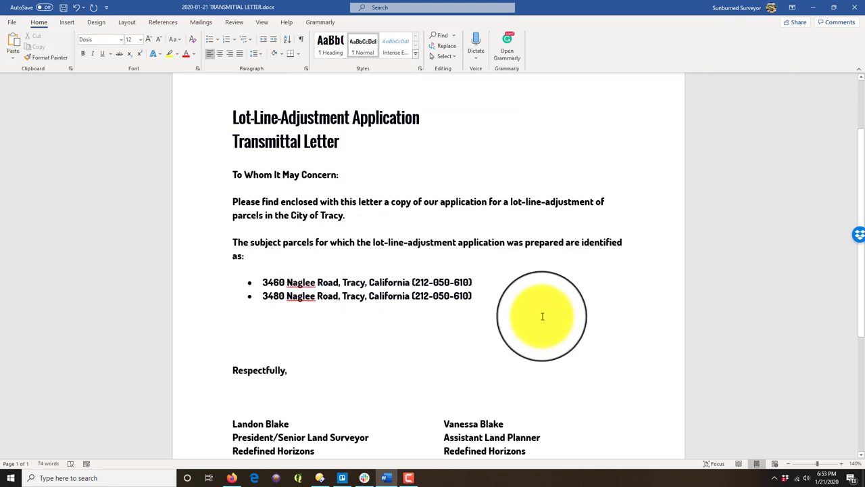
Step: Type 'Our application package includes the following items:' and add an empty line below
{"action": "type", "text": "T"}
{"action": "type", "text": "Ou"}
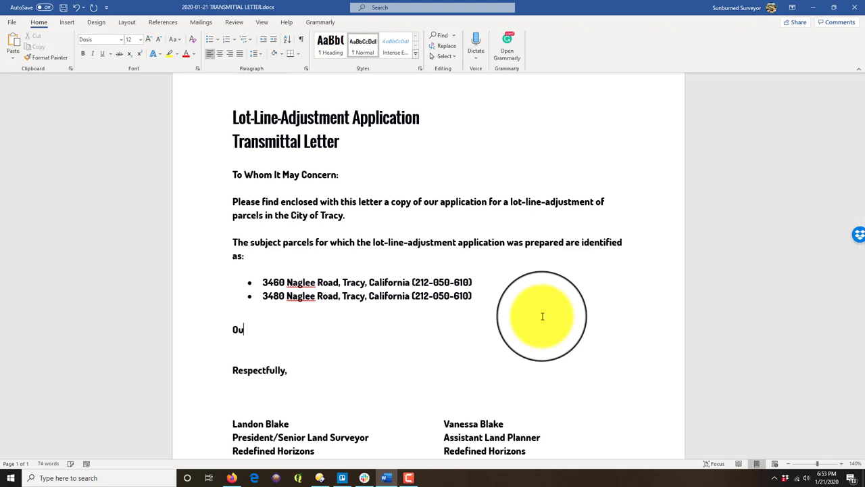
{"action": "type", "text": "r application pac"}
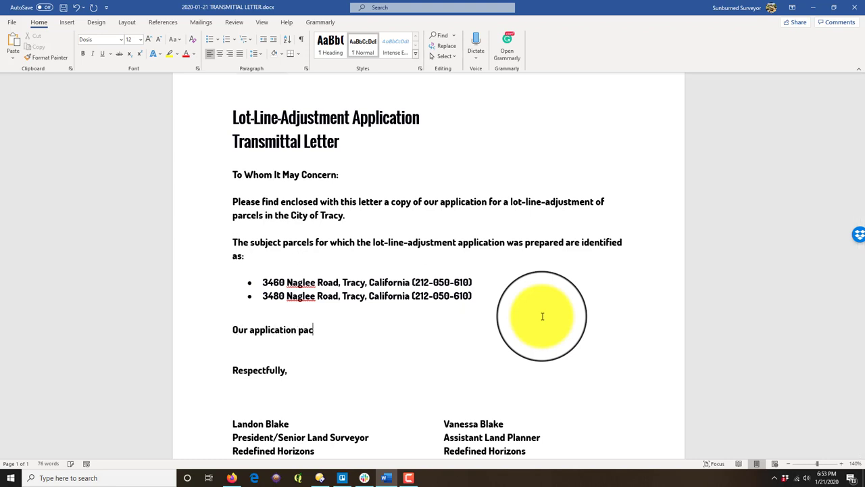
{"action": "type", "text": "kage includes t"}
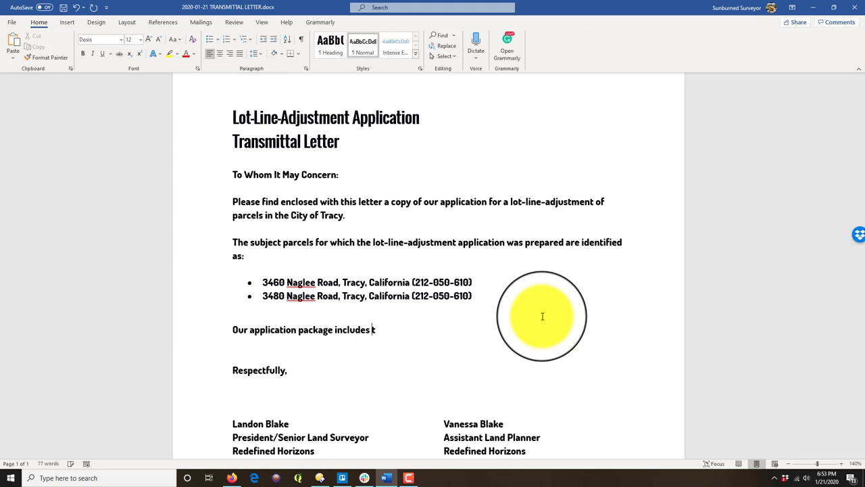
{"action": "type", "text": "he following item"}
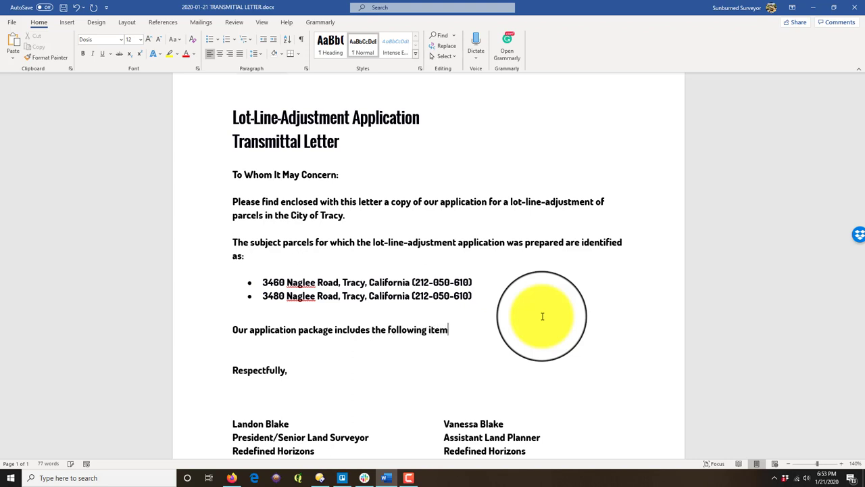
{"action": "type", "text": "s:"}
{"action": "key", "text": "Return"}
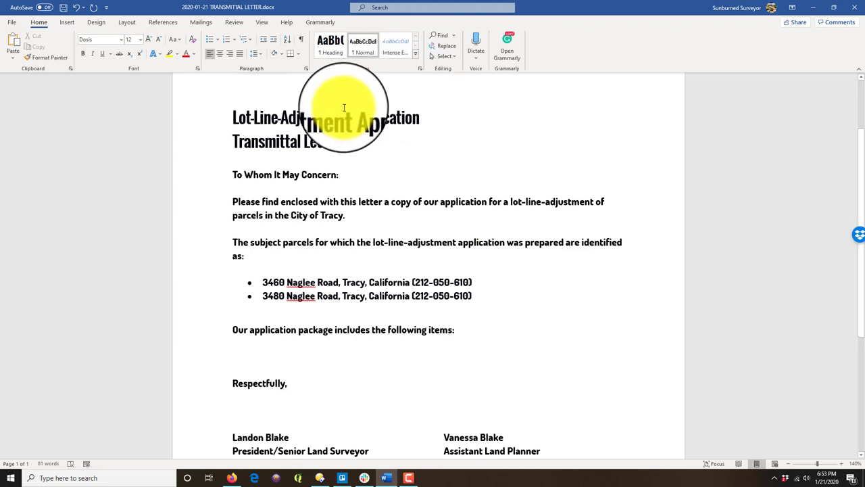
{"action": "key", "text": "Return"}
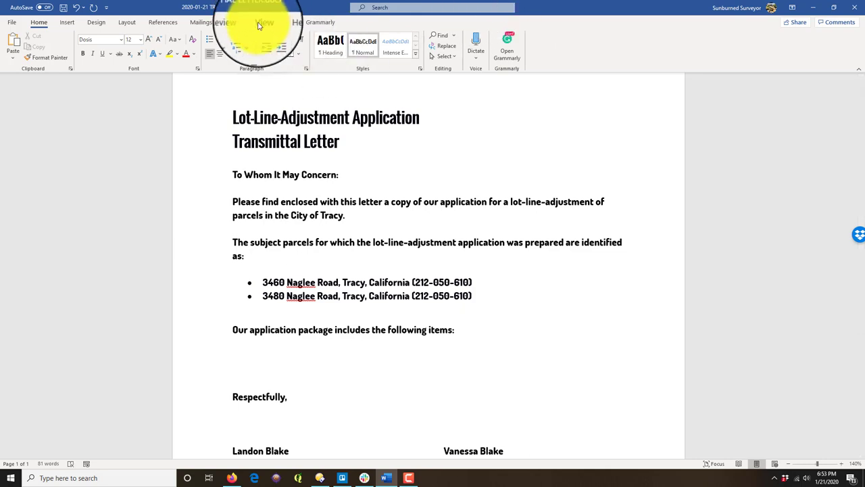
Step: Turn the empty line into a numbered list using the 1) numbering style
{"action": "left_click", "coordinate": [228, 45]}
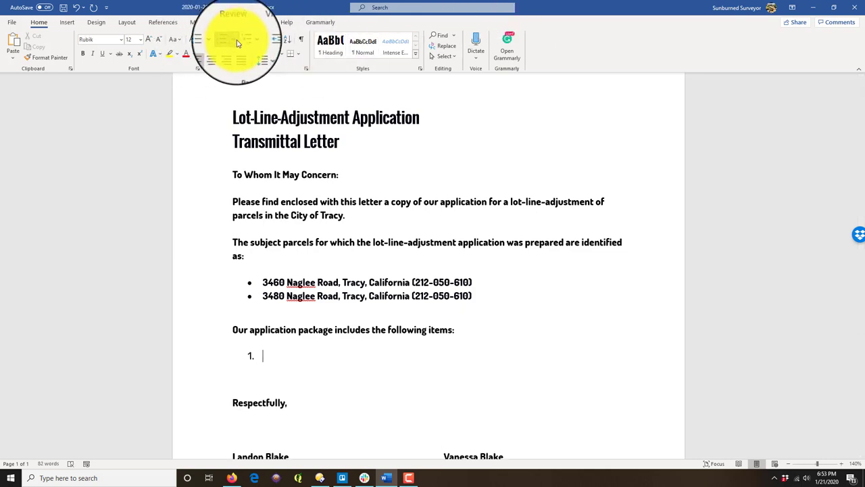
{"action": "left_click", "coordinate": [237, 43]}
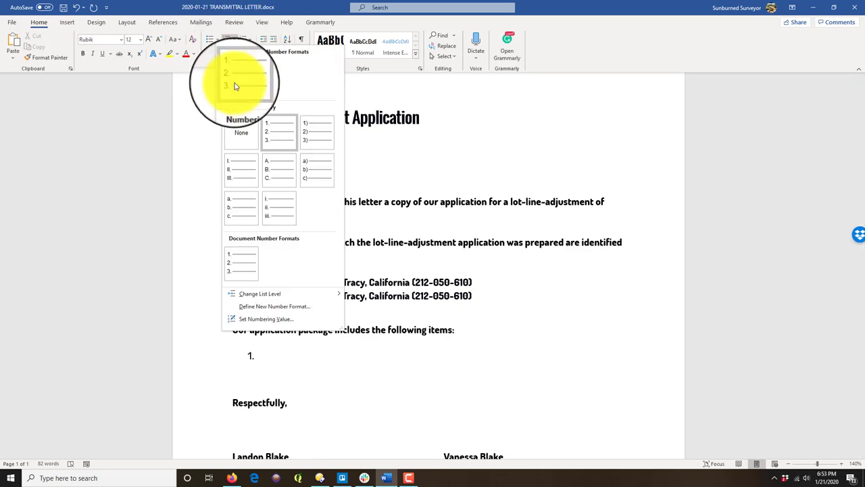
{"action": "left_click", "coordinate": [313, 123]}
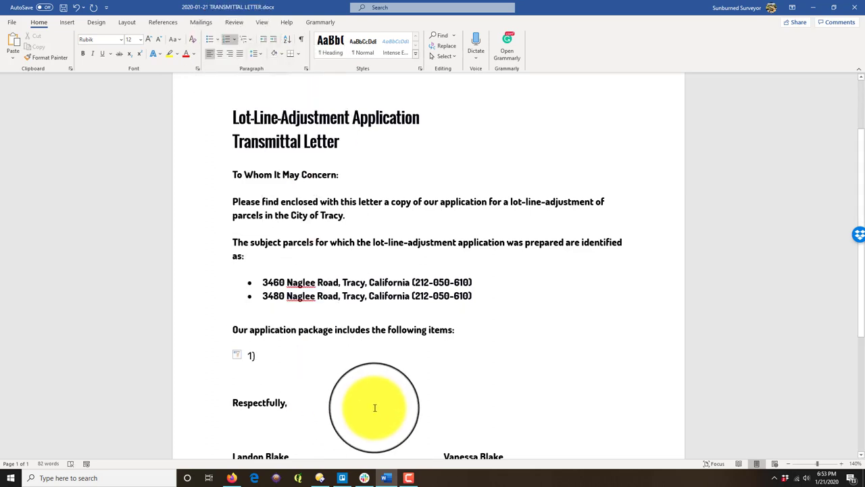
Step: Type item 1: 'City of Tracy general planning application (signed by the land owner).'
{"action": "type", "text": "The"}
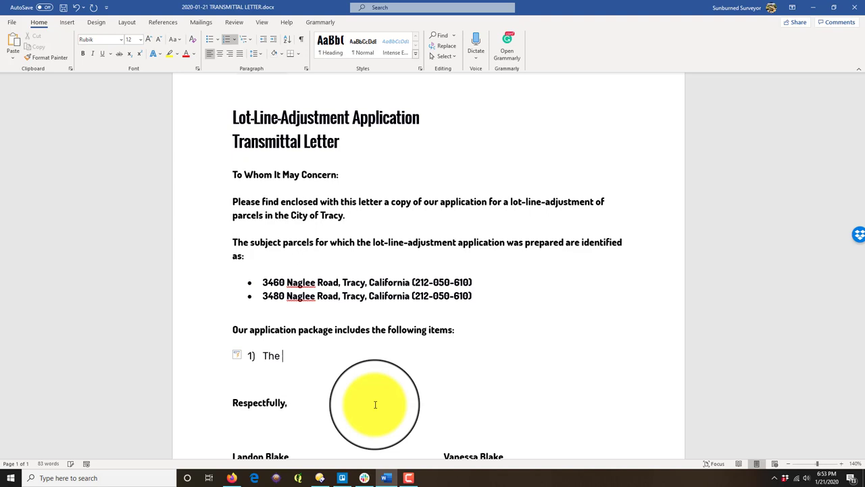
{"action": "type", "text": "City of tracy general p"}
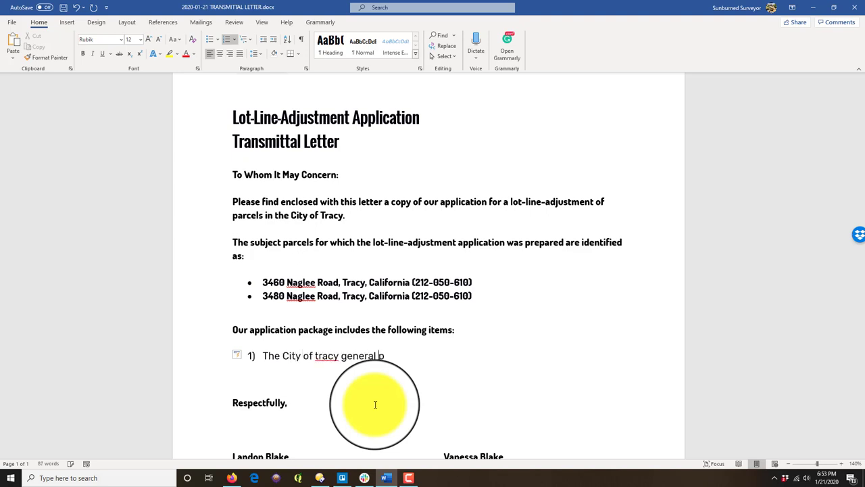
{"action": "type", "text": "lanning applica"}
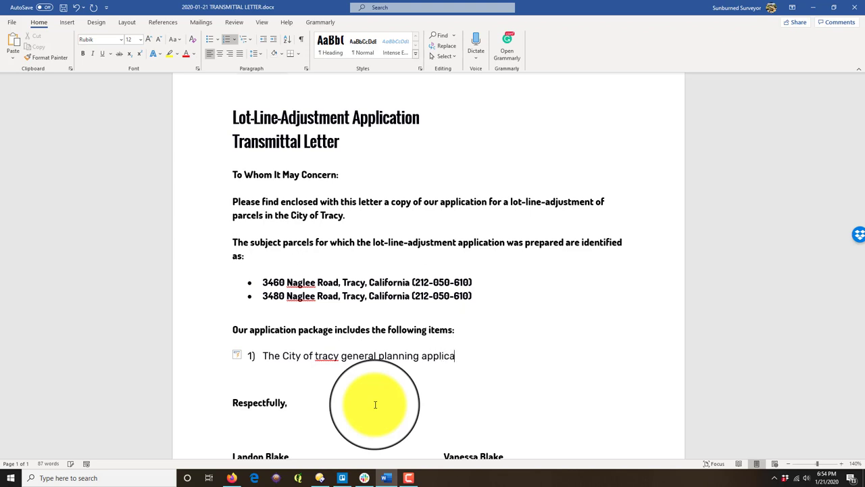
{"action": "type", "text": "tion (signed by t"}
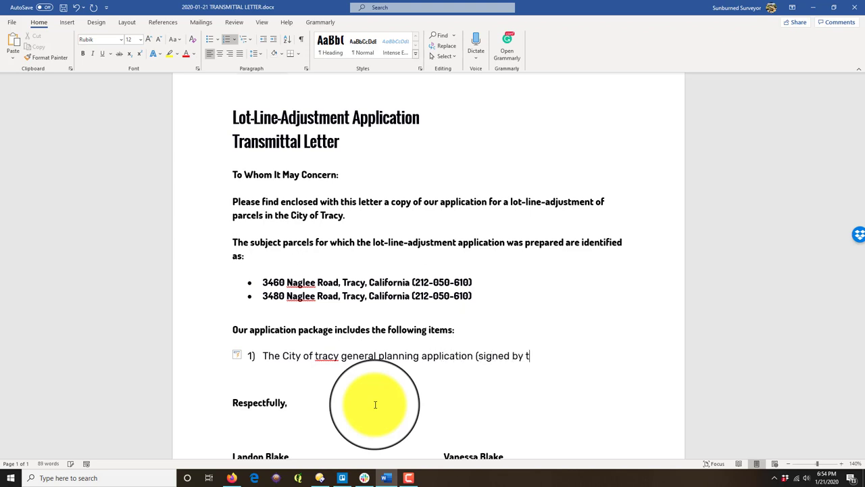
{"action": "type", "text": "he parcel"}
{"action": "type", "text": " o"}
{"action": "key", "text": "BackSpace"}
{"action": "key", "text": "BackSpace"}
{"action": "key", "text": "BackSpace"}
{"action": "key", "text": "BackSpace"}
{"action": "key", "text": "BackSpace"}
{"action": "key", "text": "BackSpace"}
{"action": "key", "text": "BackSpace"}
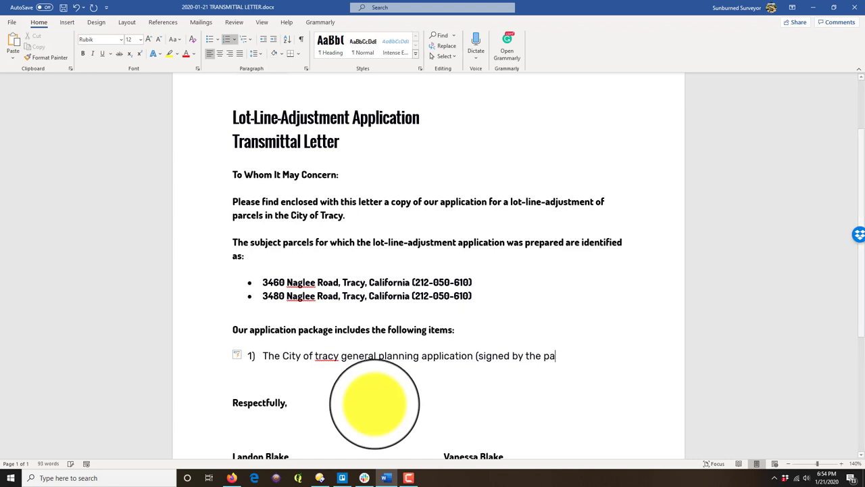
{"action": "type", "text": "land o"}
{"action": "type", "text": "we"}
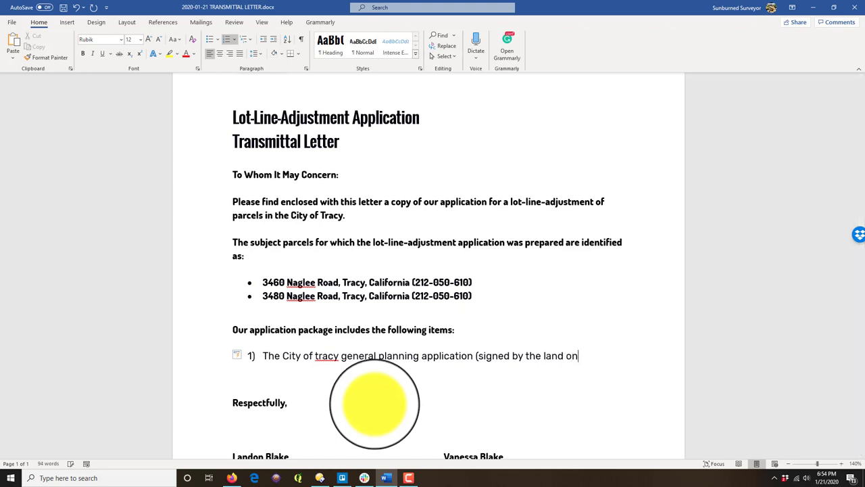
{"action": "key", "text": "BackSpace"}
{"action": "type", "text": "ner)"}
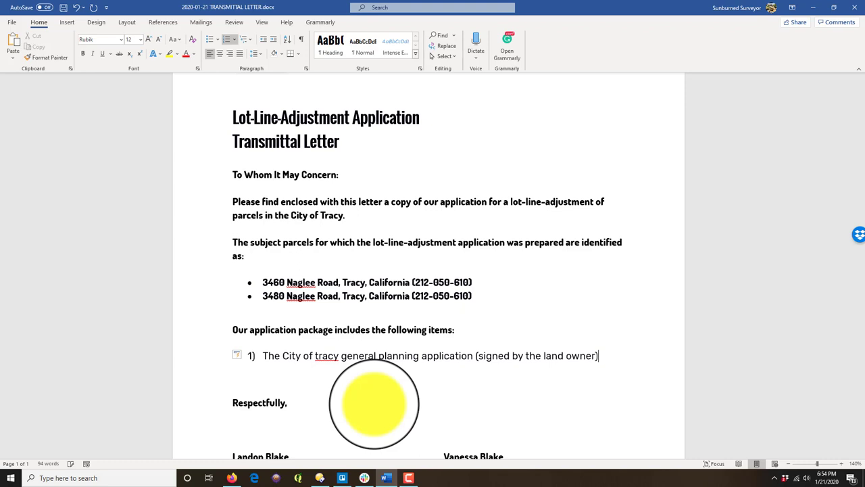
{"action": "type", "text": "."}
{"action": "key", "text": "Return"}
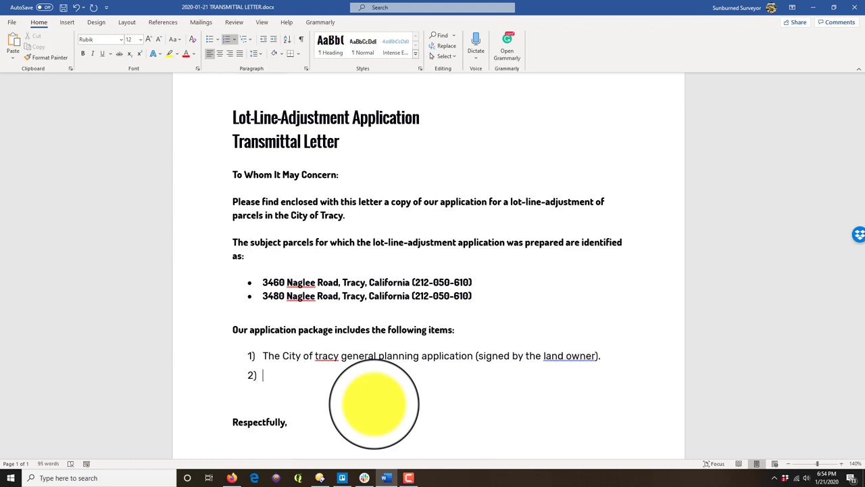
Step: Type item 2 describing the sketch's existing boundaries and easements plus proposed parcel boundaries and easements
{"action": "type", "text": "The lot-line-adjustment Sk"}
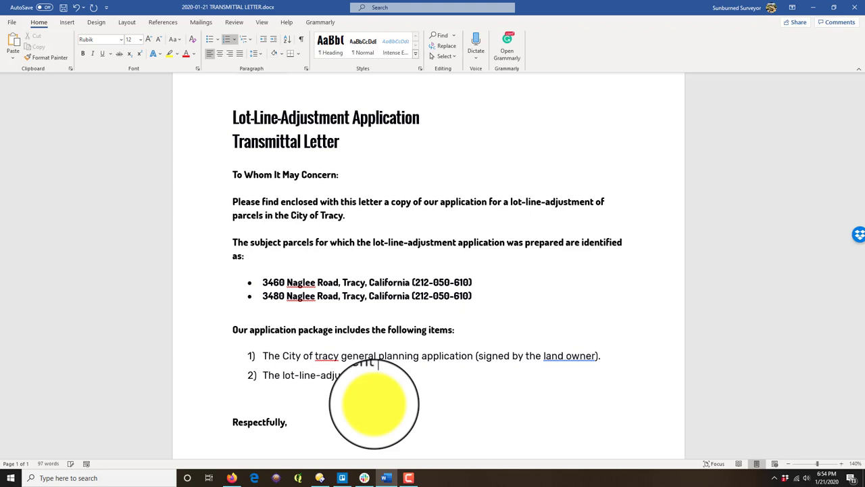
{"action": "type", "text": "etch showing the existing p"}
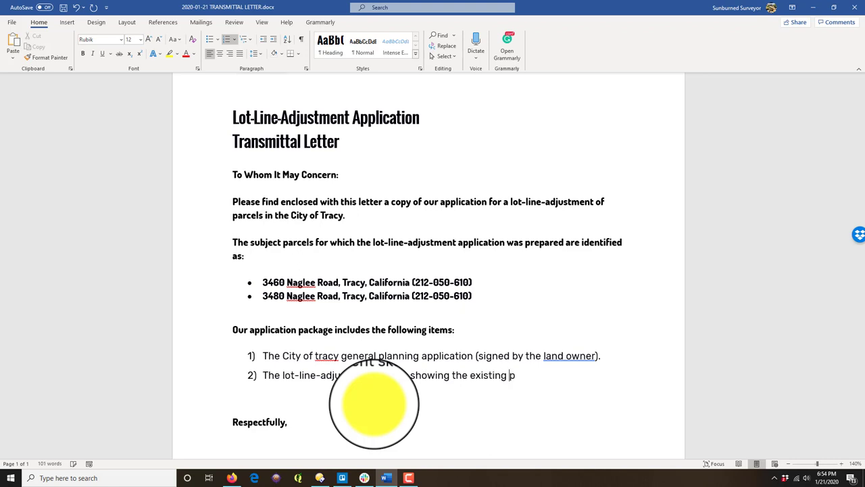
{"action": "type", "text": "arcel boundaries ,existing"}
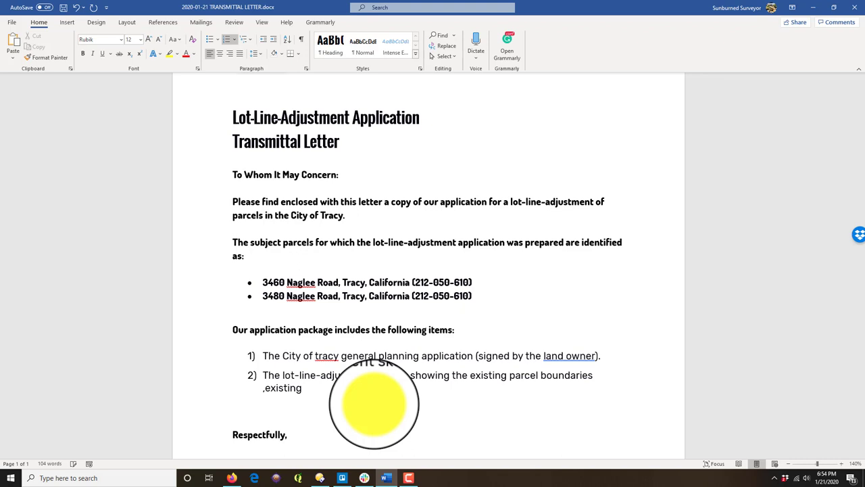
{"action": "key", "text": "BackSpace"}
{"action": "key", "text": "BackSpace"}
{"action": "key", "text": "BackSpace"}
{"action": "key", "text": "BackSpace"}
{"action": "key", "text": "BackSpace"}
{"action": "key", "text": "BackSpace"}
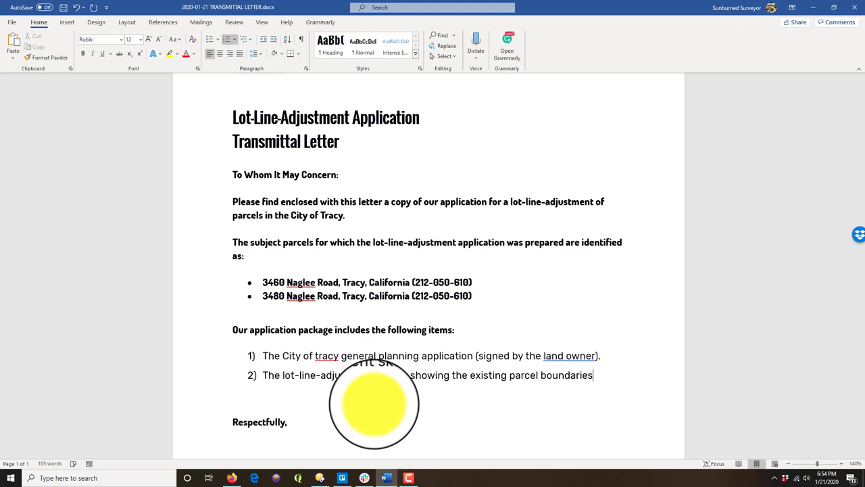
{"action": "type", "text": "ecistin"}
{"action": "key", "text": "BackSpace"}
{"action": "key", "text": "BackSpace"}
{"action": "key", "text": "BackSpace"}
{"action": "key", "text": "BackSpace"}
{"action": "key", "text": "BackSpace"}
{"action": "type", "text": "isting"}
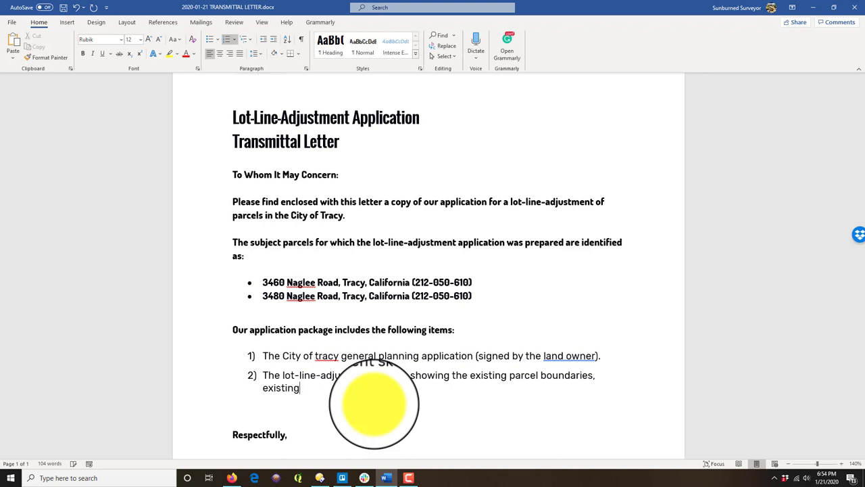
{"action": "type", "text": " easements, existing utilities,"}
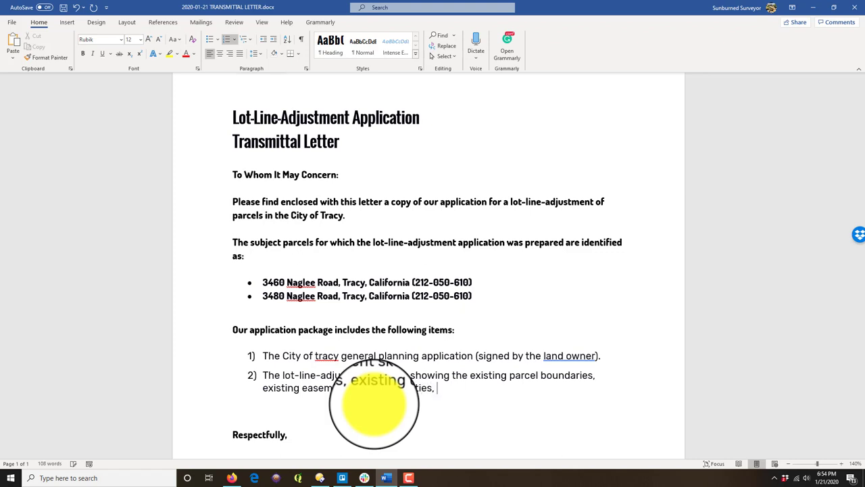
{"action": "type", "text": "roposed parcekl"}
{"action": "key", "text": "BackSpace"}
{"action": "key", "text": "BackSpace"}
{"action": "type", "text": "l boin "}
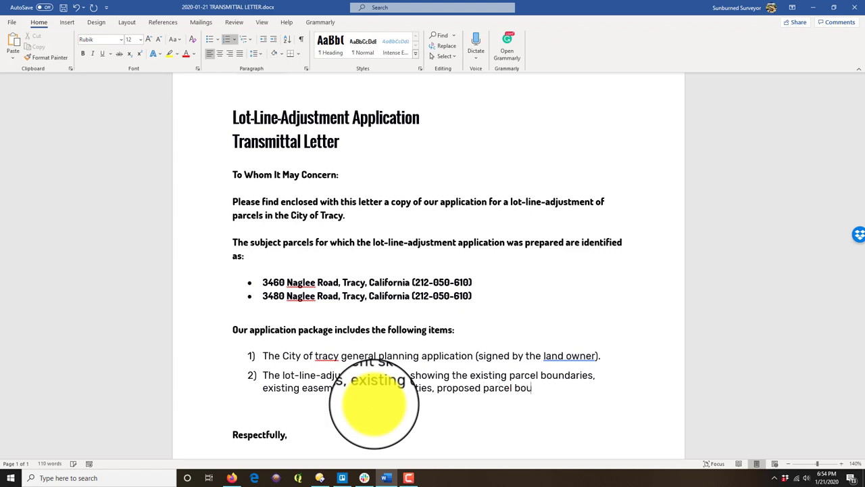
{"action": "type", "text": "ndaries, and propo"}
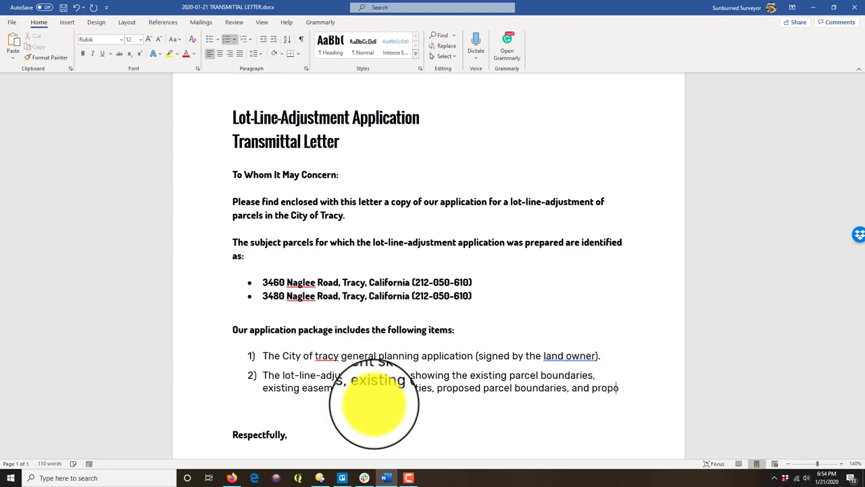
{"action": "type", "text": "sed easments."}
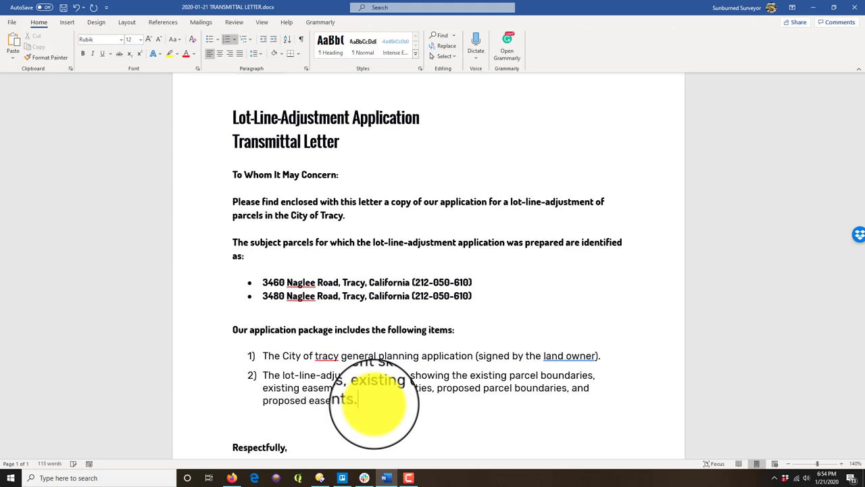
Step: Add item 3 listing the land description package (written land descriptions) for the post-adjustment parcels
{"action": "key", "text": "Return"}
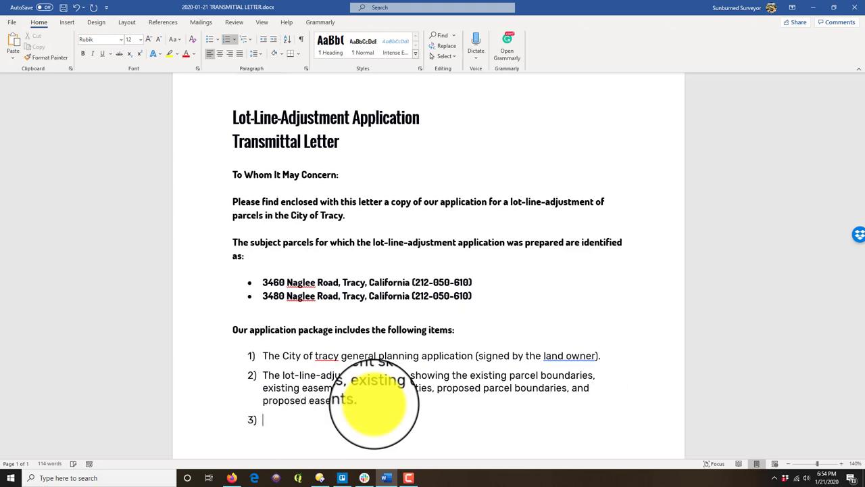
{"action": "scroll", "coordinate": [365, 352], "scroll_direction": "down", "scroll_amount": 2}
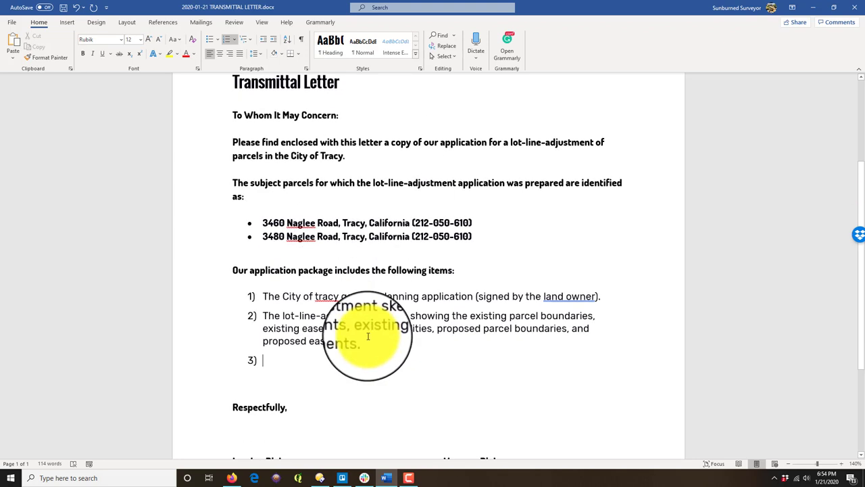
{"action": "type", "text": "The"}
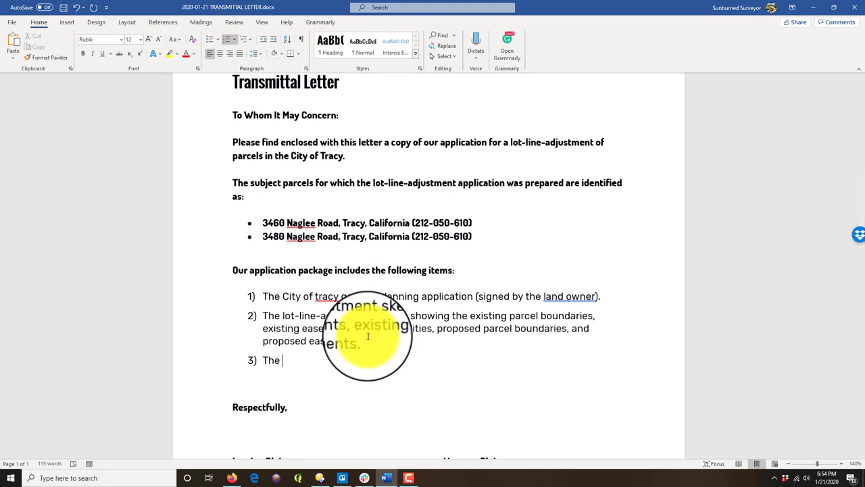
{"action": "type", "text": " land description pack"}
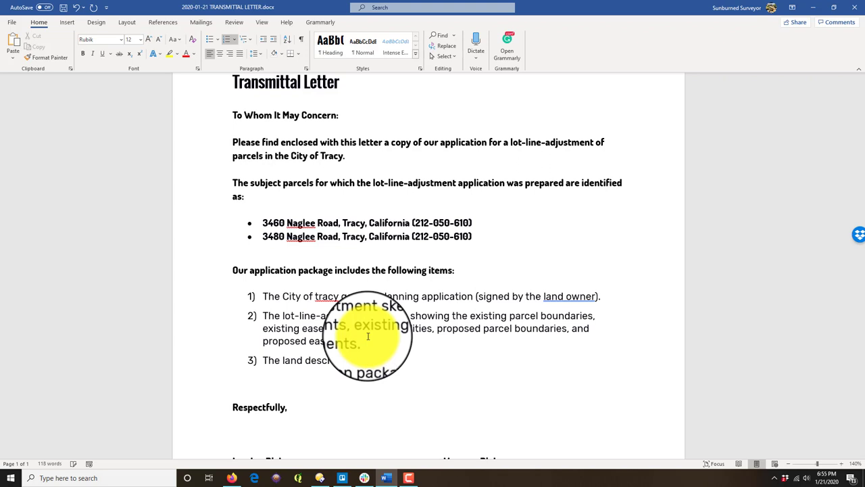
{"action": "type", "text": "age (written land descriptions) f"}
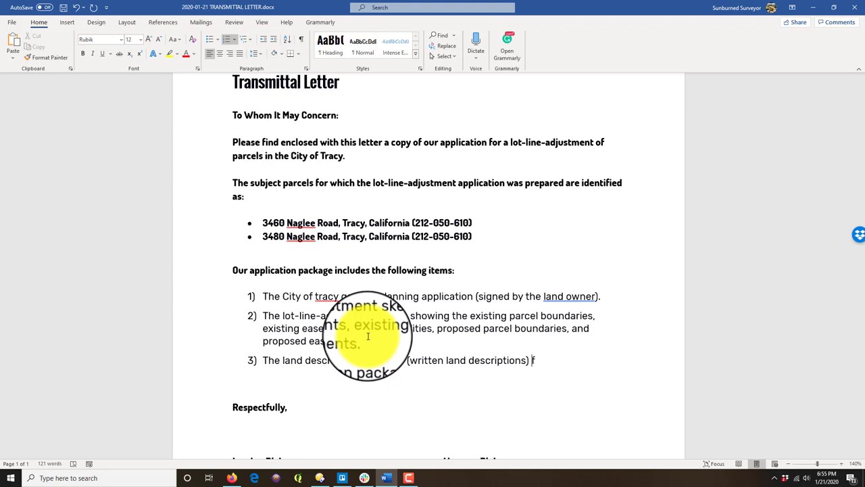
{"action": "type", "text": "or thepost-adjustment parce"}
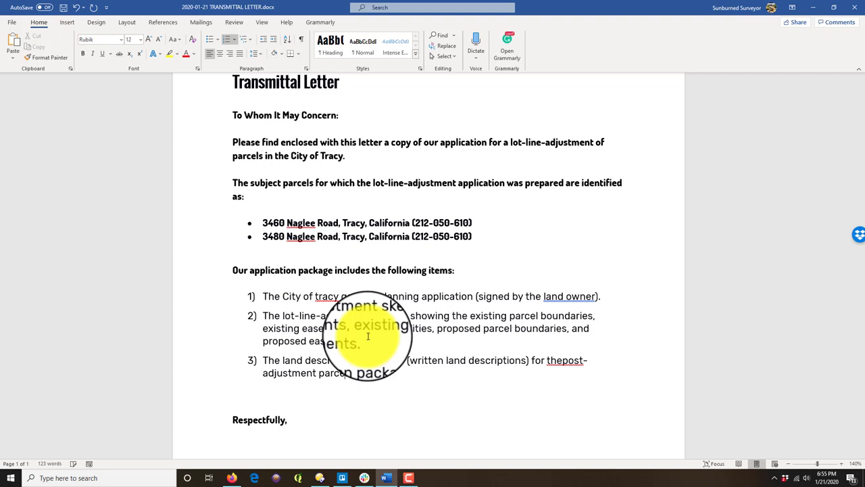
{"action": "type", "text": "ls."}
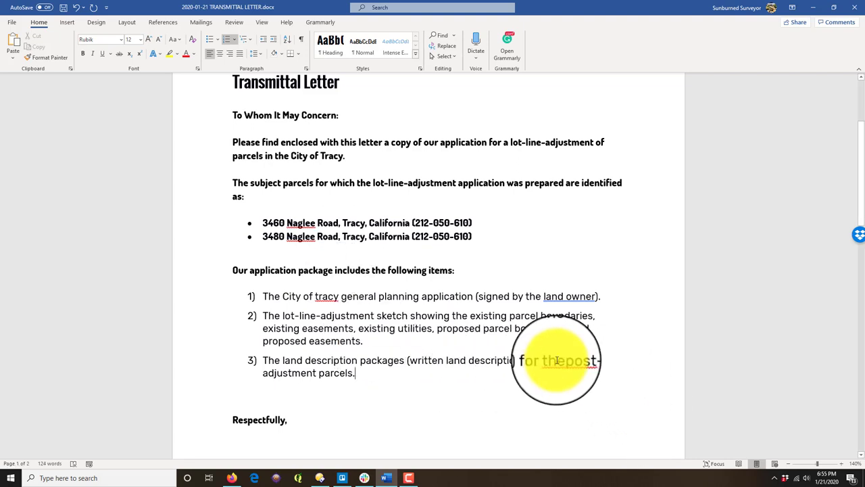
Step: Add that these are signed and sealed by a land surveyor licensed in the State of California
{"action": "left_click", "coordinate": [555, 360]}
{"action": "type", "text": "parcels."}
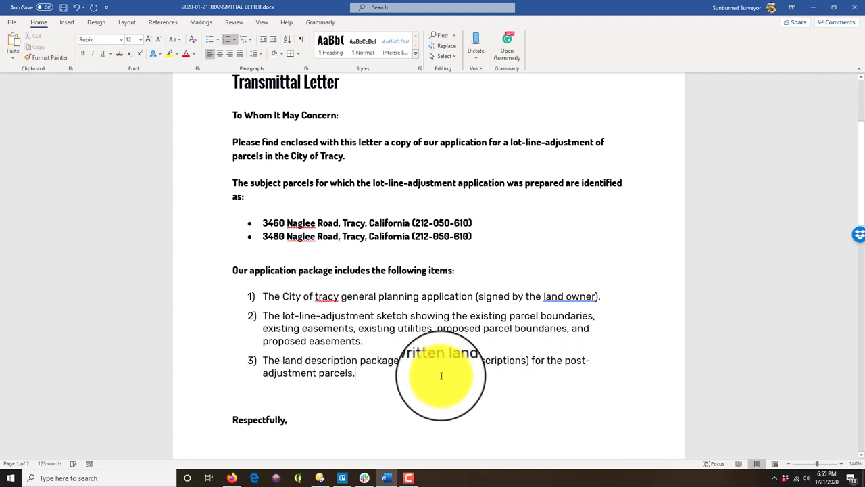
{"action": "type", "text": " These s"}
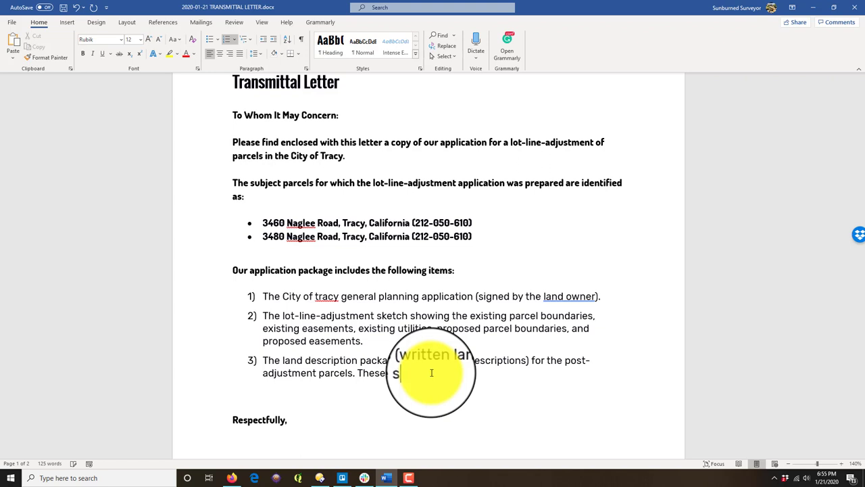
{"action": "type", "text": "igned and sealed by a land su"}
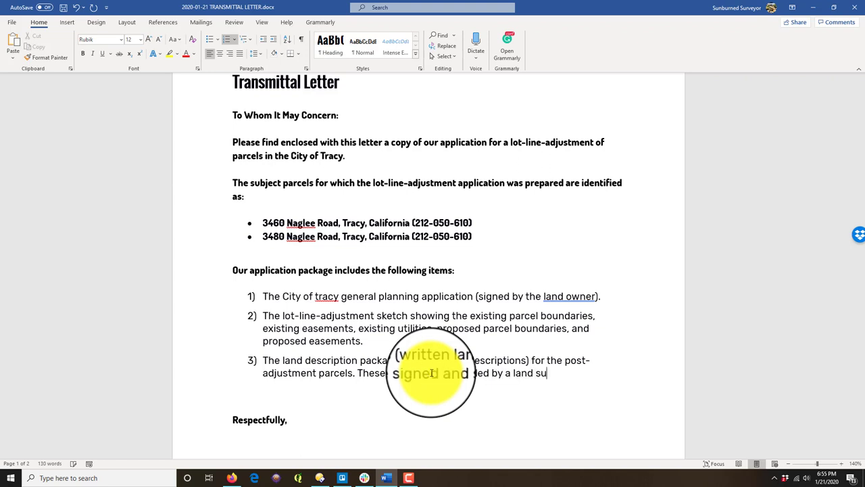
{"action": "type", "text": "rveyor licensed to "}
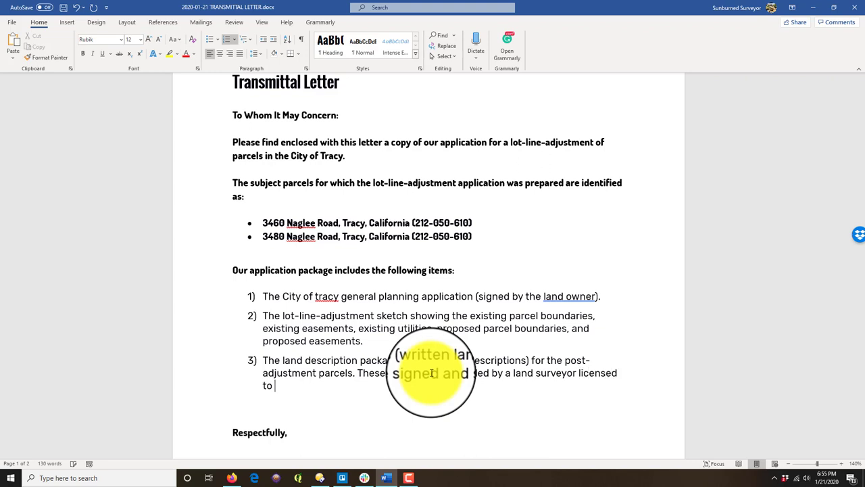
{"action": "type", "text": "practice in the s"}
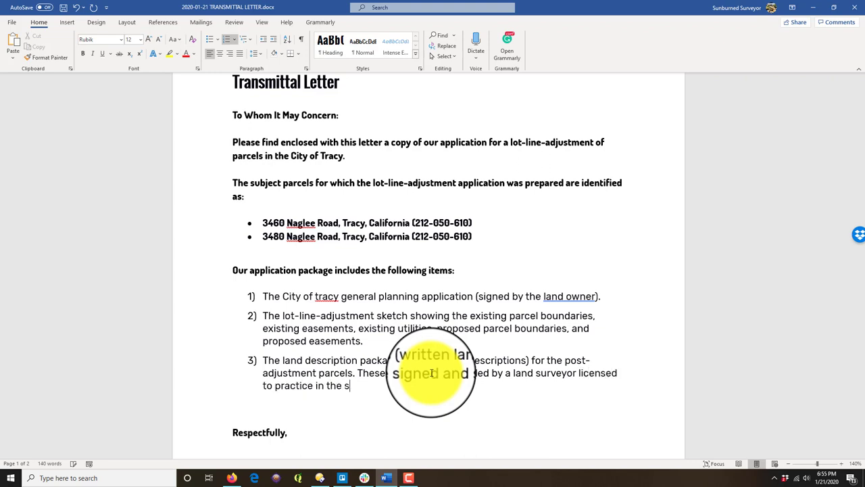
{"action": "key", "text": "BackSpace"}
{"action": "type", "text": "State of California."}
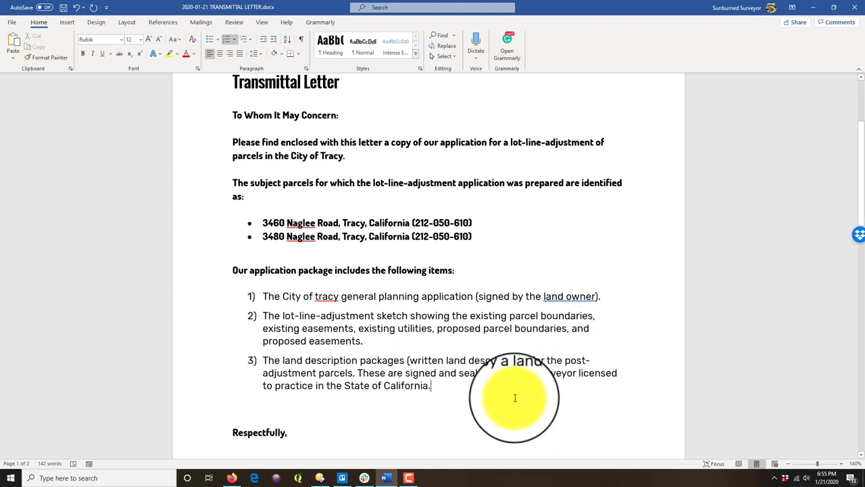
Step: Change numbered list items 1–3 to the Dosis font
{"action": "left_click_drag", "start_coordinate": [515, 397], "coordinate": [265, 295]}
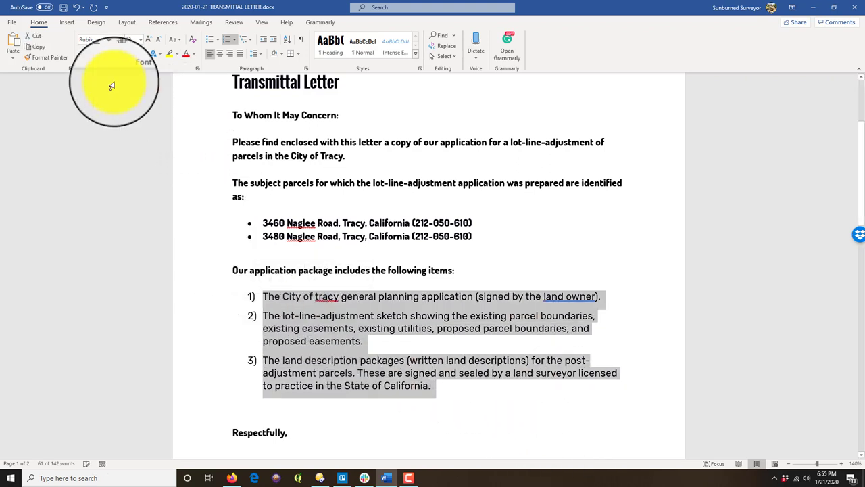
{"action": "left_click", "coordinate": [124, 42]}
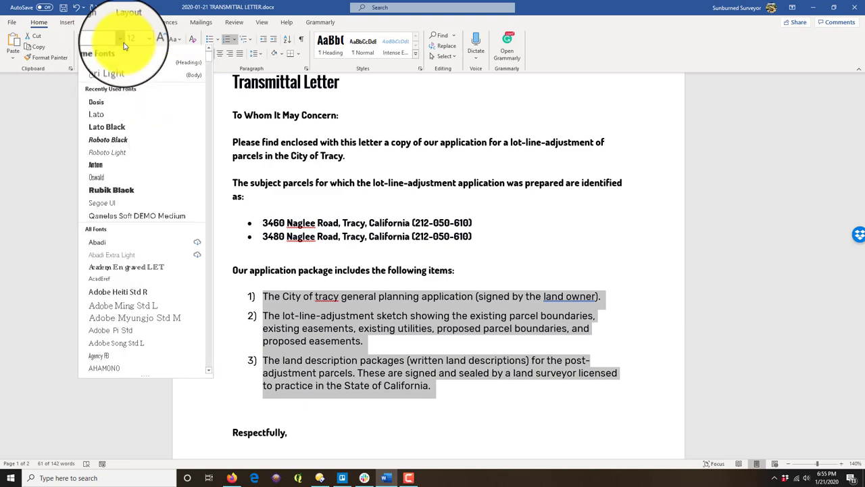
{"action": "left_click", "coordinate": [96, 102]}
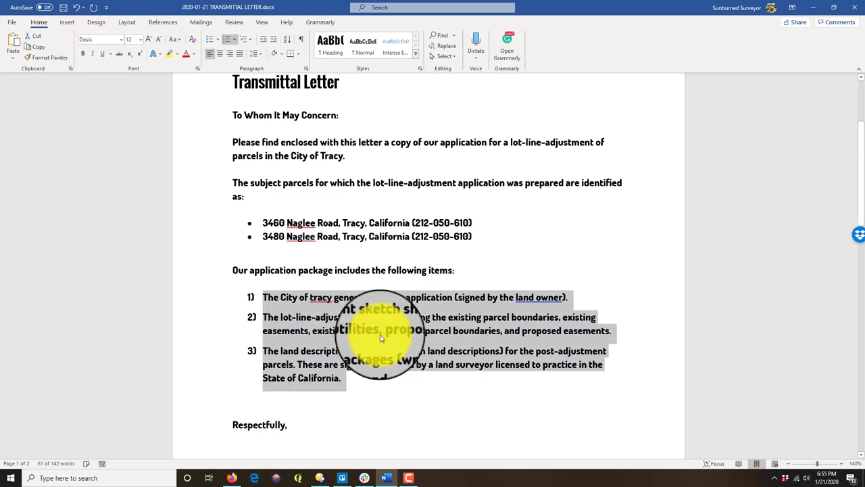
Step: Start a new numbered item 4 below item 3
{"action": "left_click", "coordinate": [318, 399]}
{"action": "scroll", "coordinate": [318, 400], "scroll_direction": "down", "scroll_amount": 2}
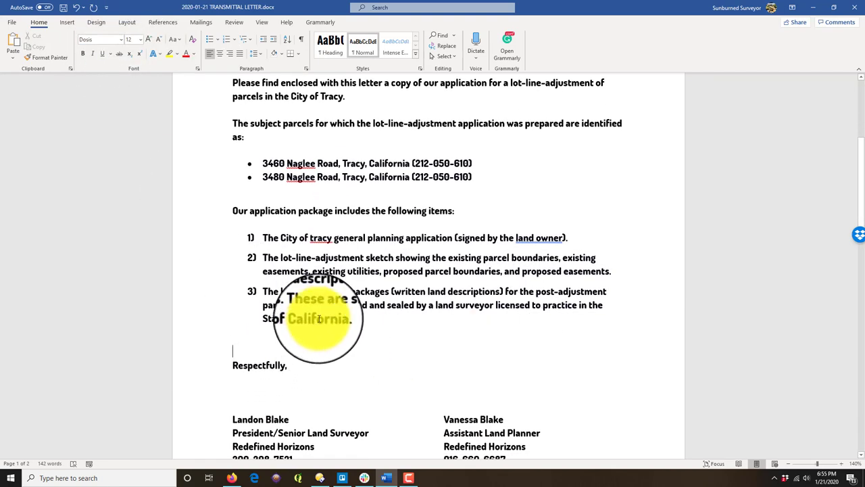
{"action": "left_click", "coordinate": [354, 313]}
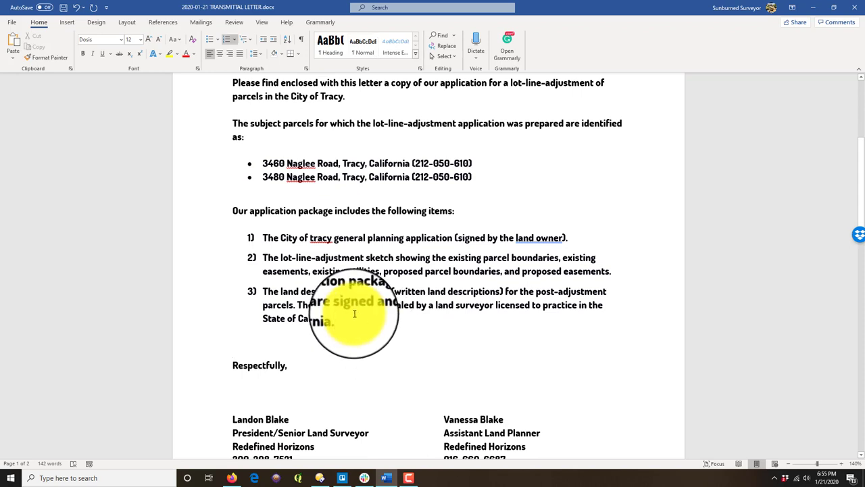
{"action": "key", "text": "Return"}
Step: Enter item 4 as 'A check for the lot-line-adjustment application review fee' and end the list with a blank line
{"action": "type", "text": "A check for th"}
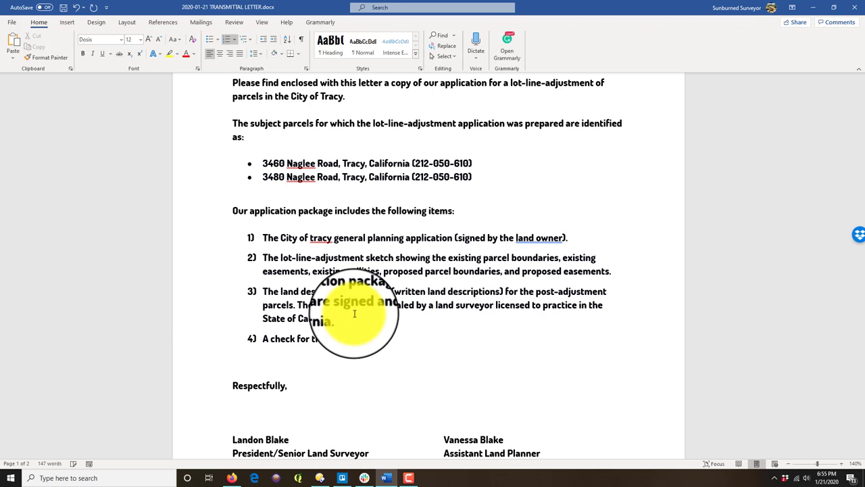
{"action": "type", "text": "e fot-line-a"}
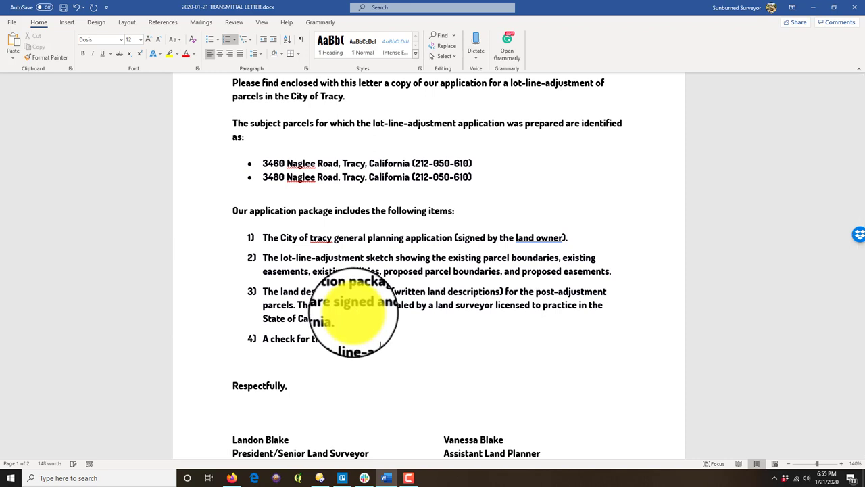
{"action": "type", "text": "djustment application review fee."}
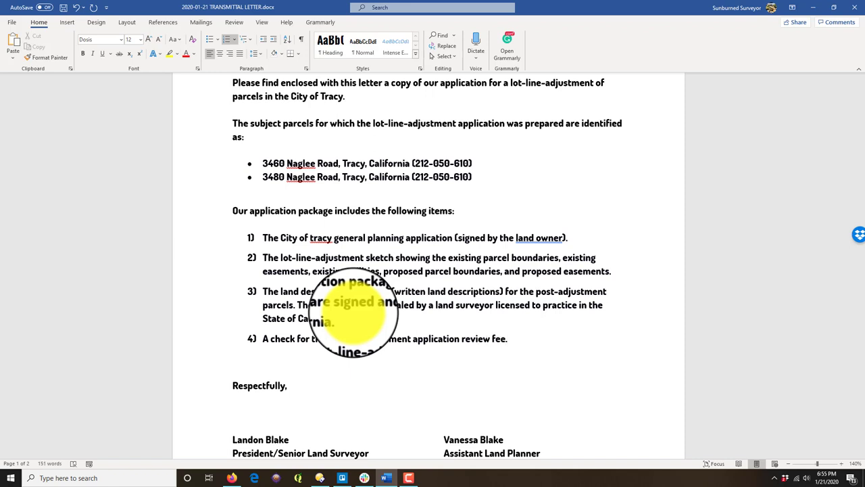
{"action": "key", "text": "Return"}
{"action": "key", "text": "Return"}
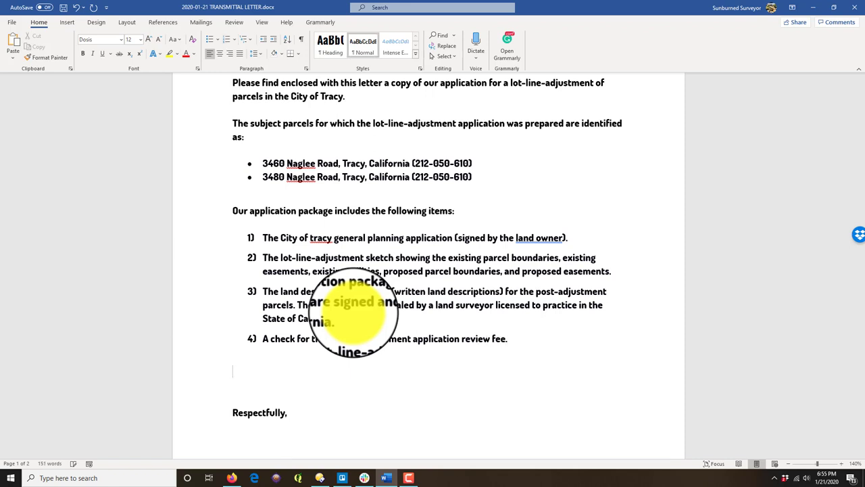
{"action": "scroll", "coordinate": [506, 291], "scroll_direction": "up", "scroll_amount": 3}
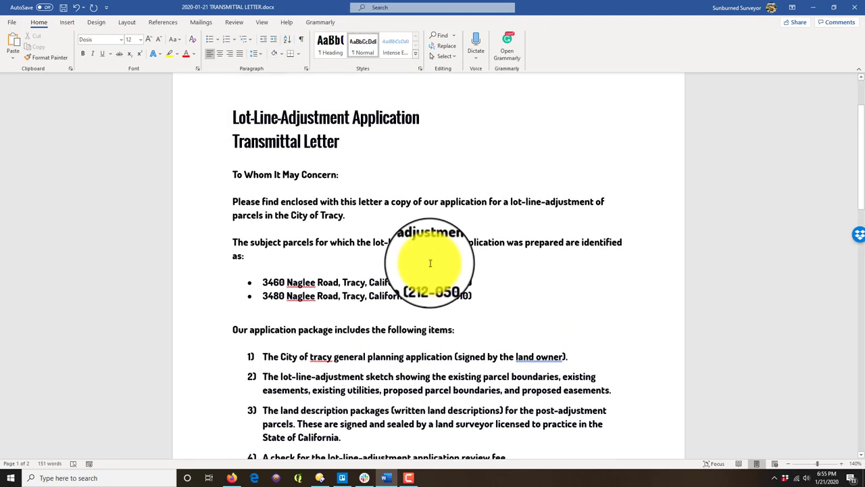
{"action": "scroll", "coordinate": [430, 263], "scroll_direction": "down", "scroll_amount": 3}
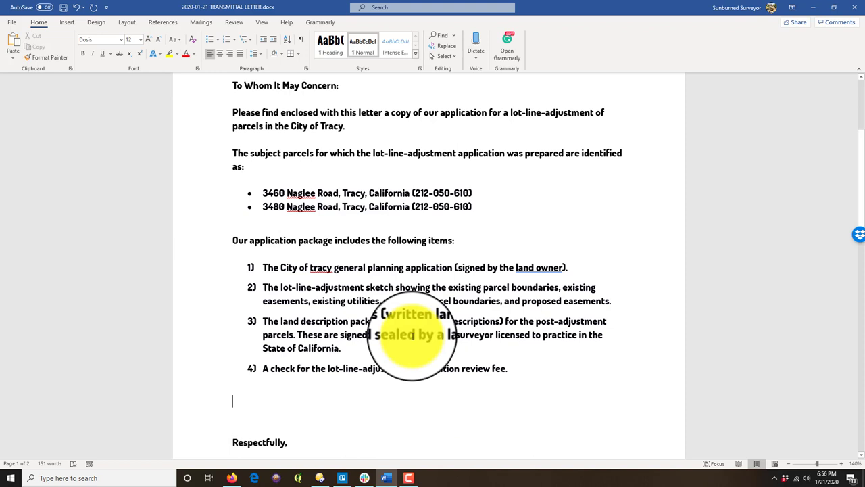
{"action": "scroll", "coordinate": [315, 135], "scroll_direction": "down", "scroll_amount": 1}
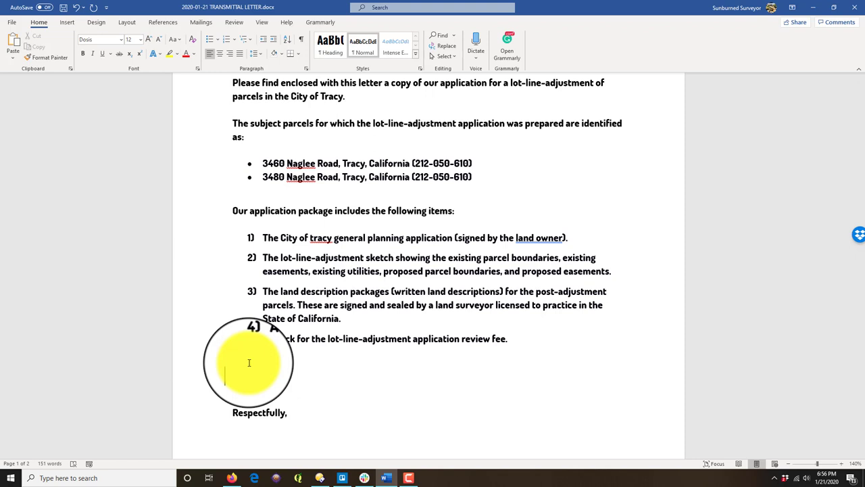
Step: Begin the note: parcels share one tax assessor parcel number, but three (3) existing fee parcels underlie it
{"action": "type", "text": "Note: The subject parc"}
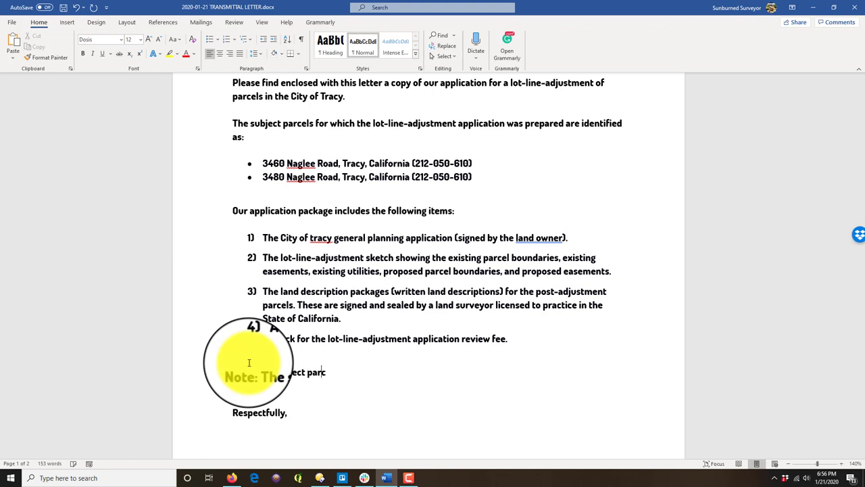
{"action": "type", "text": "els are covered by a single t"}
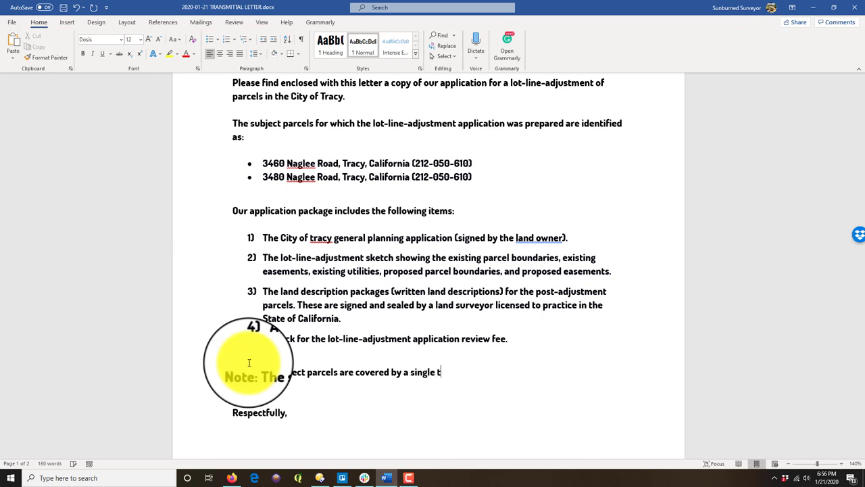
{"action": "type", "text": "ax assessor parcel number, b"}
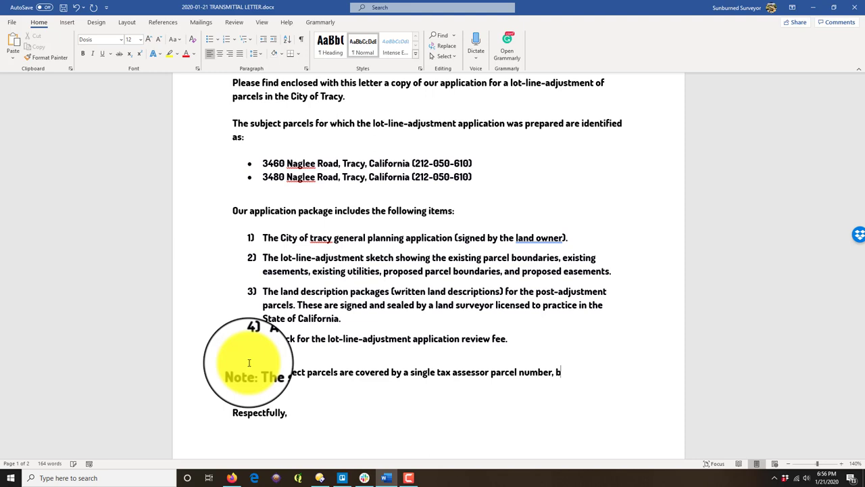
{"action": "type", "text": "ut we believe (based o"}
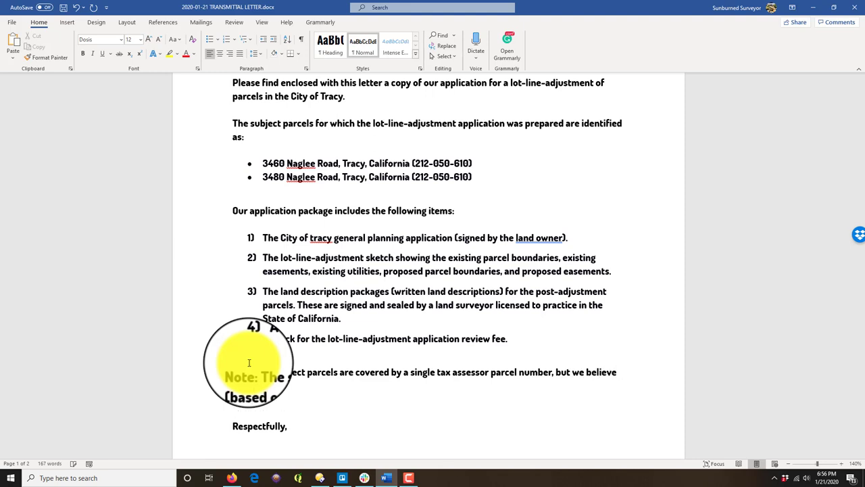
{"action": "type", "text": "f land title and survey research"}
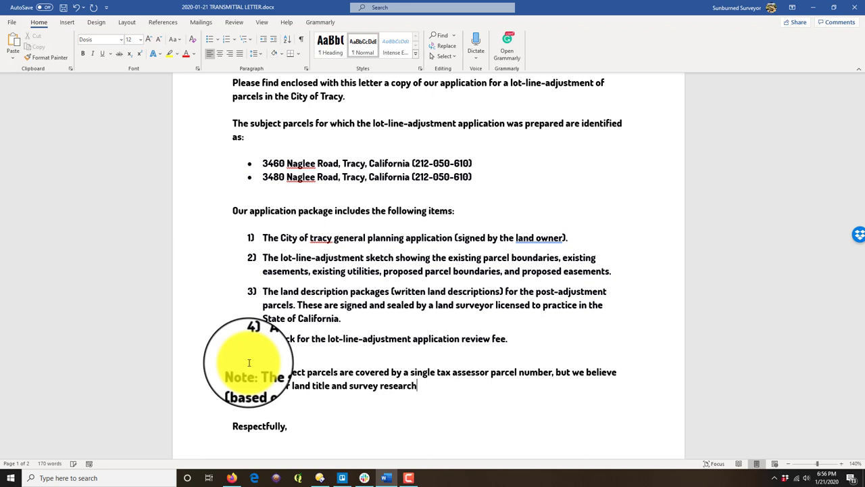
{"action": "type", "text": ") that there are 3"}
{"action": "key", "text": "BackSpace"}
{"action": "type", "text": "three "}
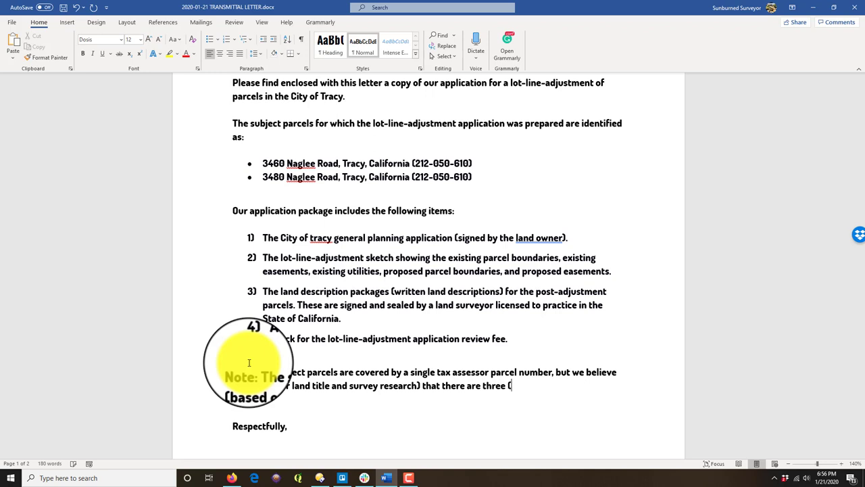
{"action": "type", "text": "(3) existinf"}
{"action": "type", "text": "g fee parcels that "}
{"action": "type", "text": "are"}
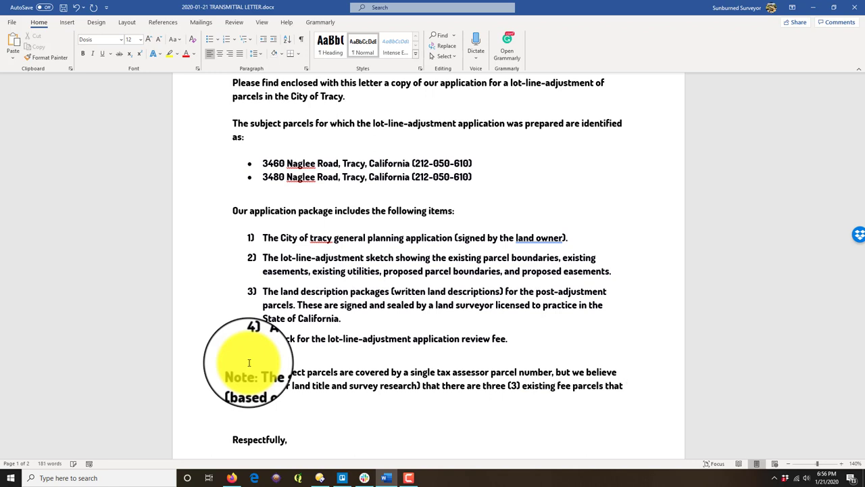
{"action": "type", "text": "this tax assessor parcel."}
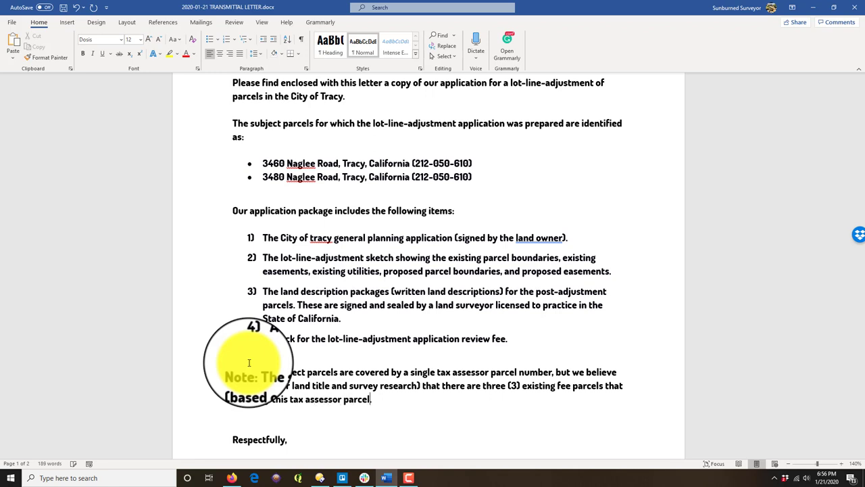
Step: Replace 'but' in the note with a new sentence beginning 'However, w' and correct the wording after 'title'
{"action": "left_click", "coordinate": [579, 379]}
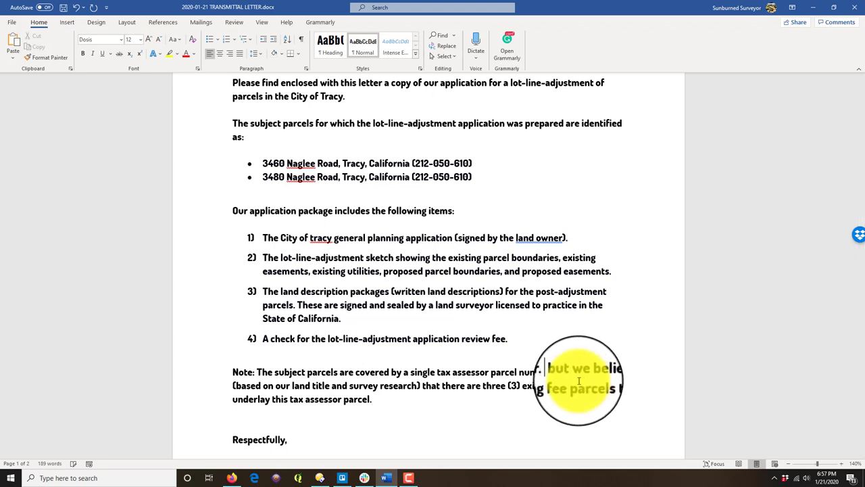
{"action": "key", "text": "Delete"}
{"action": "key", "text": "Delete"}
{"action": "key", "text": "Delete"}
{"action": "key", "text": "Delete"}
{"action": "type", "text": "However, w"}
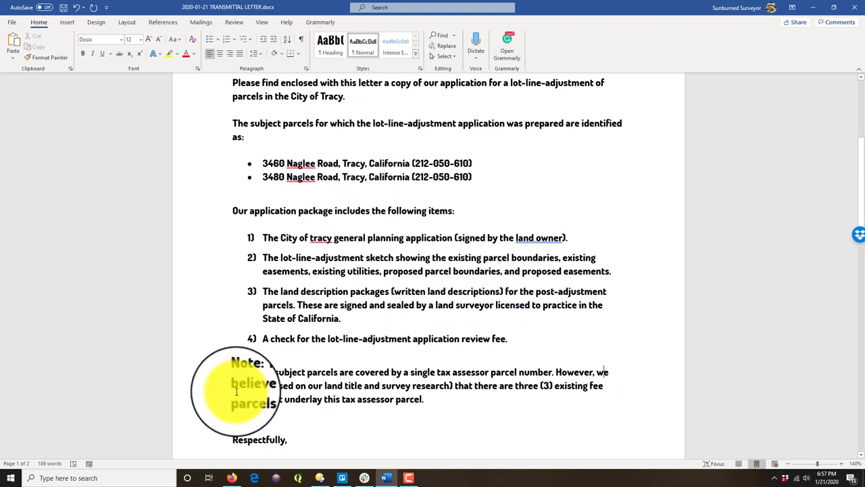
{"action": "left_click", "coordinate": [361, 391]}
{"action": "type", "text": "research"}
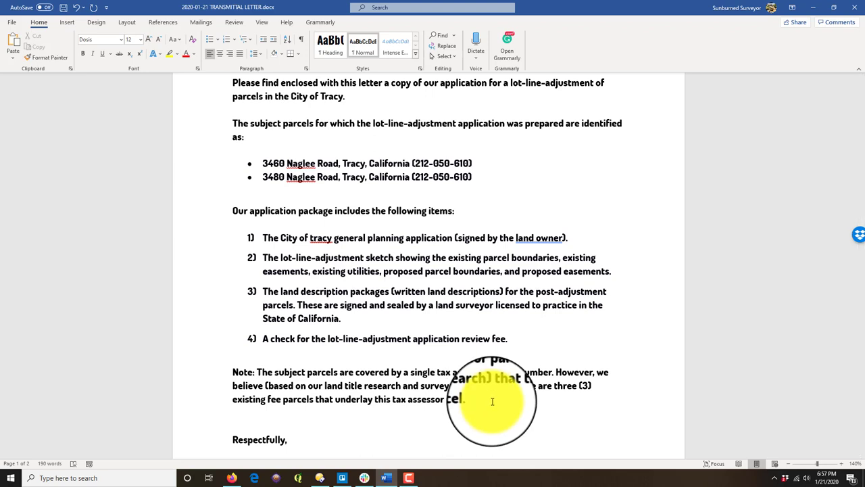
Step: Trace the parcels to two PM XX-XXX maps and a deed, proposing two parcels fitting existing improvements
{"action": "type", "text": "One of thes"}
{"action": "type", "text": "arcels was create"}
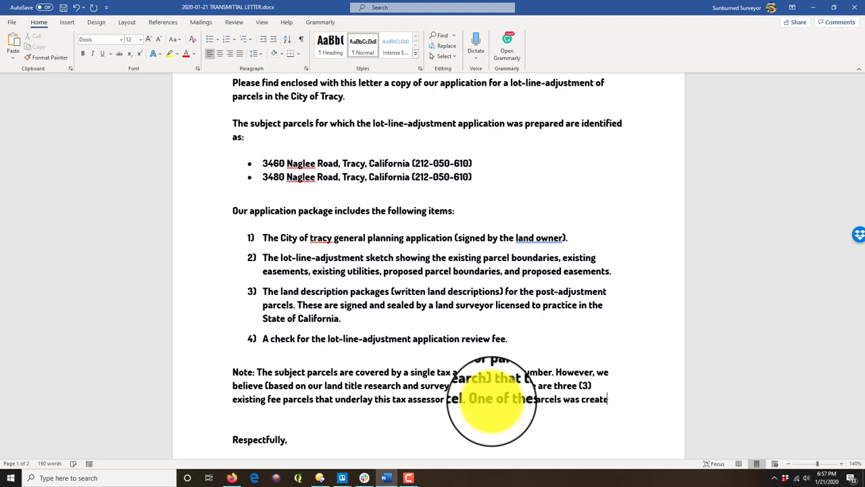
{"action": "type", "text": "d by PM XX"}
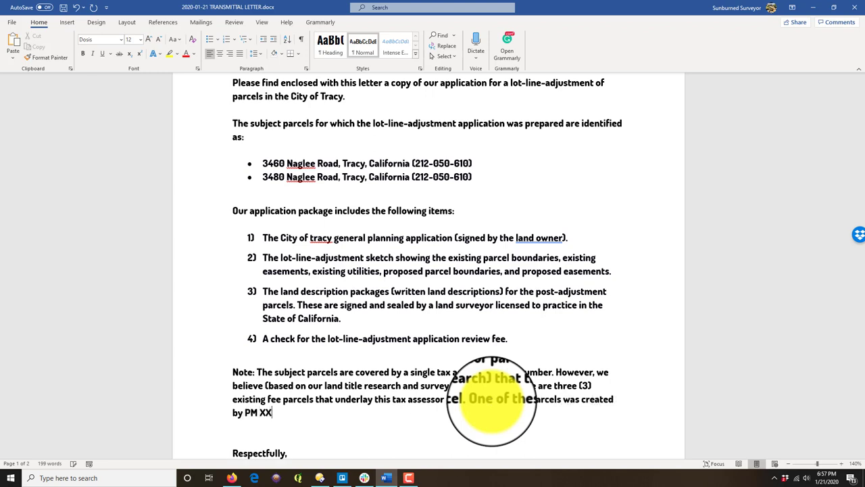
{"action": "type", "text": "-XX"}
{"action": "type", "text": "X, another was created"}
{"action": "type", "text": " by PM"}
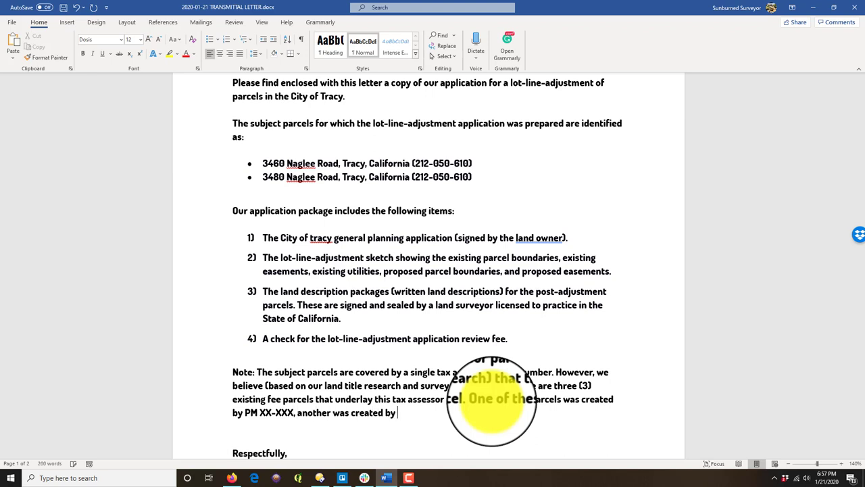
{"action": "type", "text": " XX-XXX, th"}
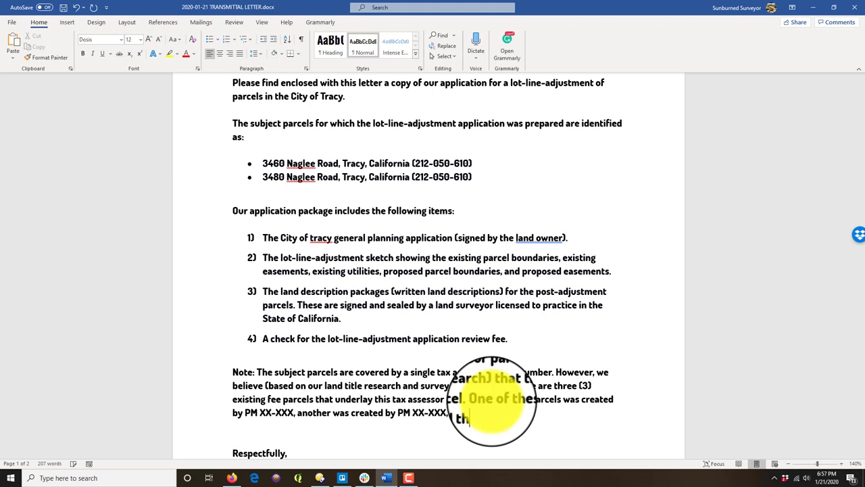
{"action": "type", "text": "e final parcel was c"}
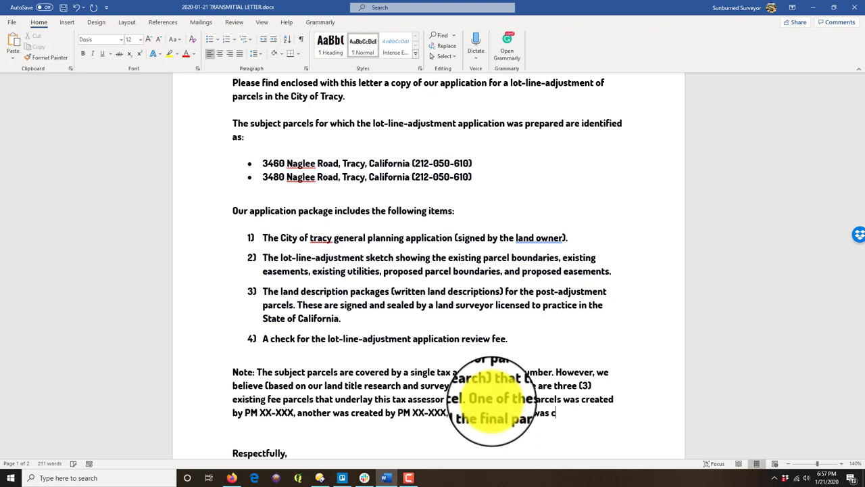
{"action": "type", "text": "reated by deed. "}
{"action": "type", "text": "Our proposal"}
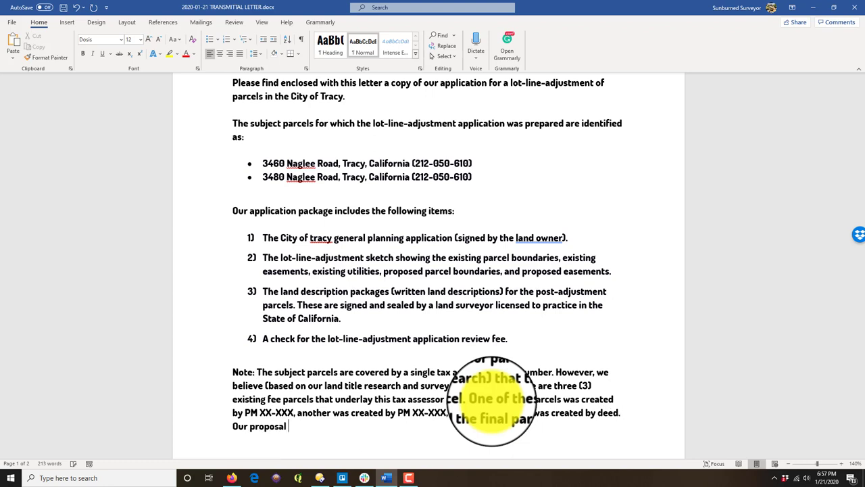
{"action": "type", "text": " is to merge these "}
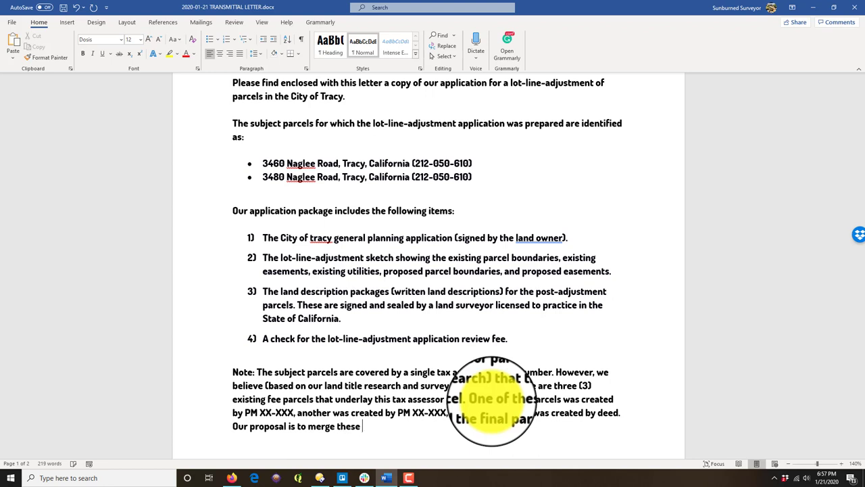
{"action": "type", "text": "three parcels into two"}
{"action": "type", "text": "els and t"}
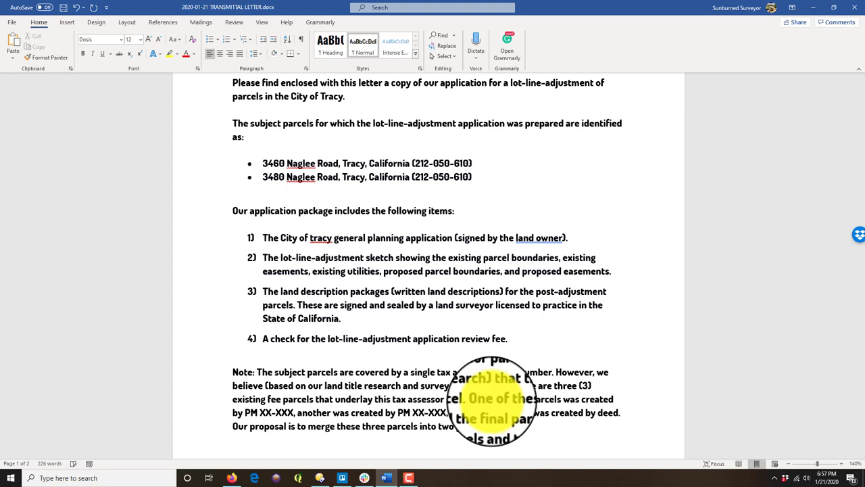
{"action": "type", "text": "the location of the "}
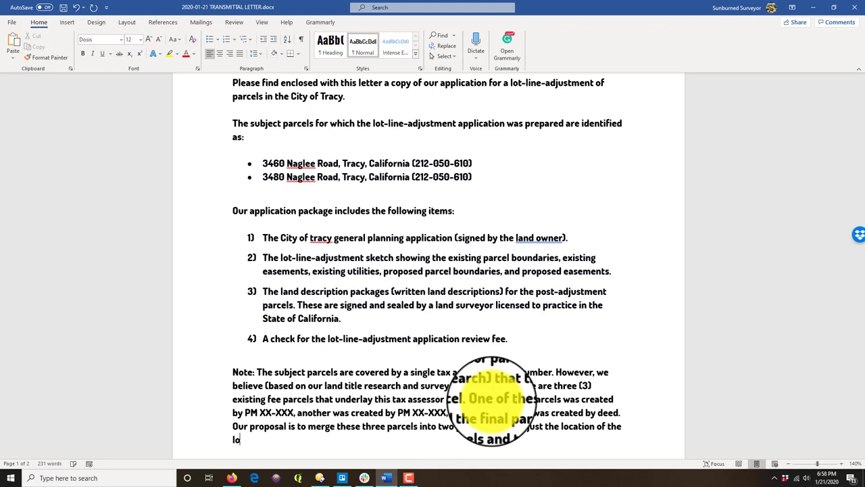
{"action": "type", "text": "lot lines ahhared by the "}
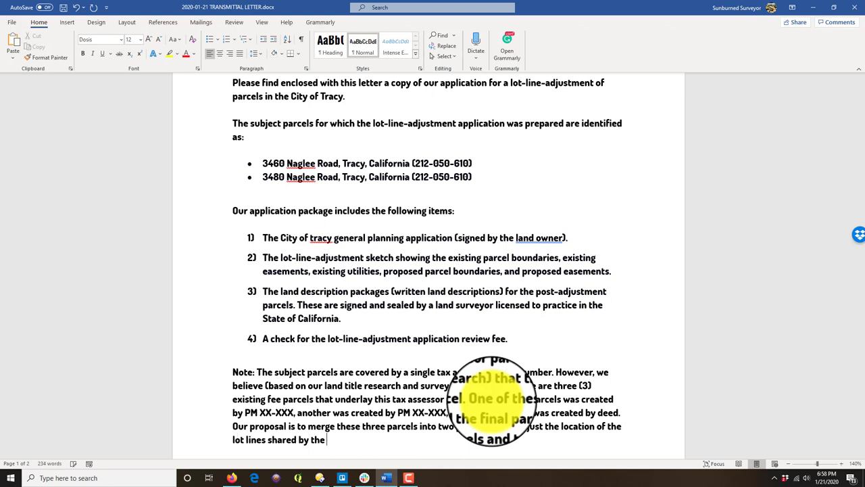
{"action": "type", "text": "existing"}
{"action": "key", "text": "BackSpace"}
{"action": "key", "text": "BackSpace"}
{"action": "key", "text": "BackSpace"}
{"action": "key", "text": "BackSpace"}
{"action": "key", "text": "BackSpace"}
{"action": "key", "text": "BackSpace"}
{"action": "key", "text": "BackSpace"}
{"action": "key", "text": "BackSpace"}
{"action": "key", "text": "BackSpace"}
{"action": "key", "text": "BackSpace"}
{"action": "key", "text": "BackSpace"}
{"action": "key", "text": "BackSpace"}
{"action": "key", "text": "BackSpace"}
{"action": "type", "text": "proposed parcels "}
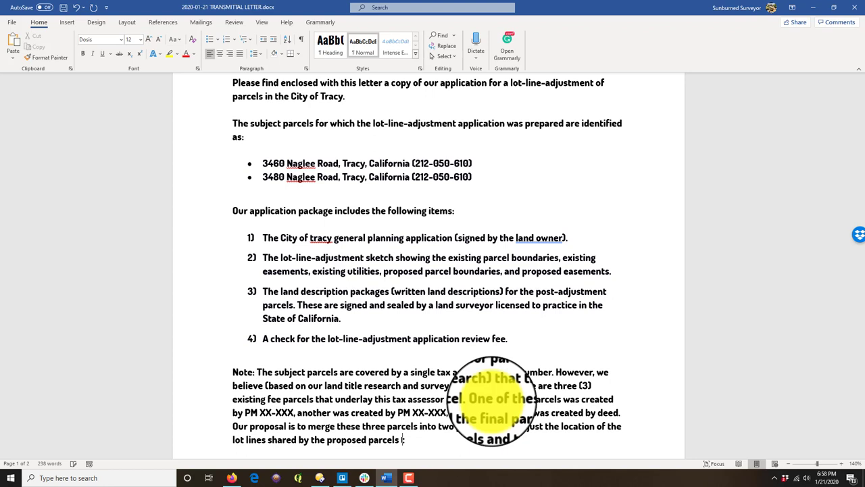
{"action": "type", "text": "to fit existing s "}
{"action": "type", "text": "easements."}
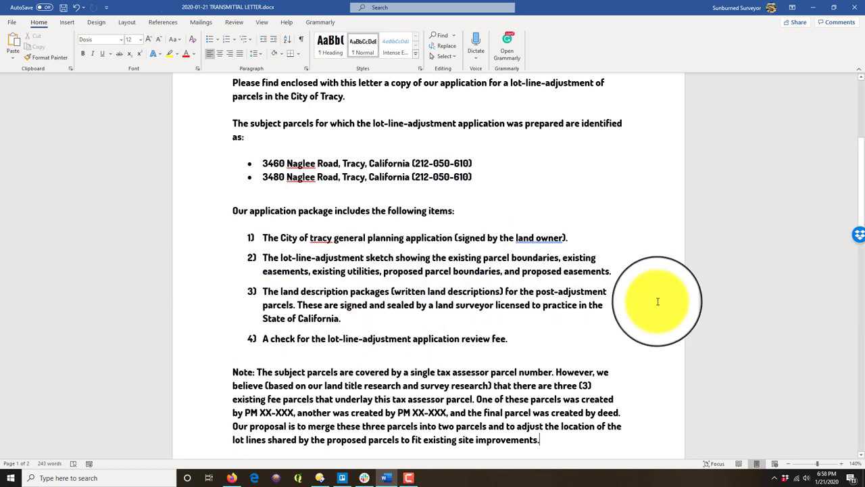
Step: Add an empty paragraph directly after the end of the Note paragraph
{"action": "scroll", "coordinate": [475, 334], "scroll_direction": "down", "scroll_amount": 1}
{"action": "scroll", "coordinate": [475, 334], "scroll_direction": "down", "scroll_amount": 2}
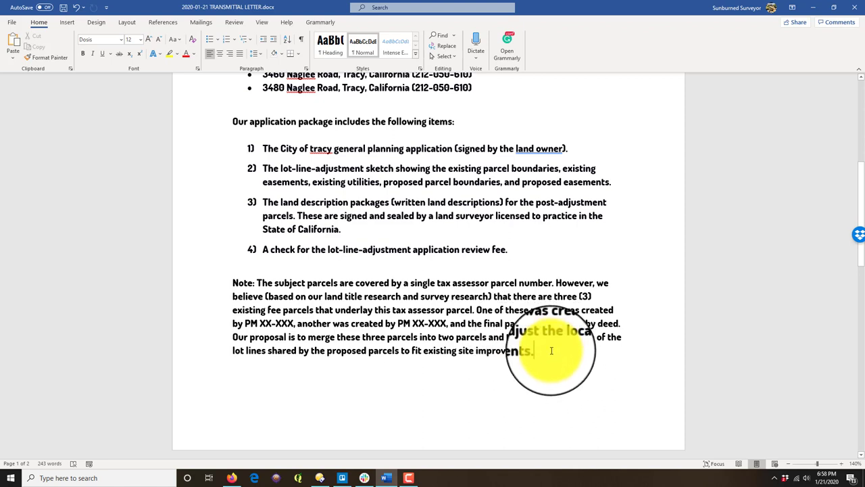
{"action": "left_click_drag", "start_coordinate": [552, 353], "coordinate": [256, 283]}
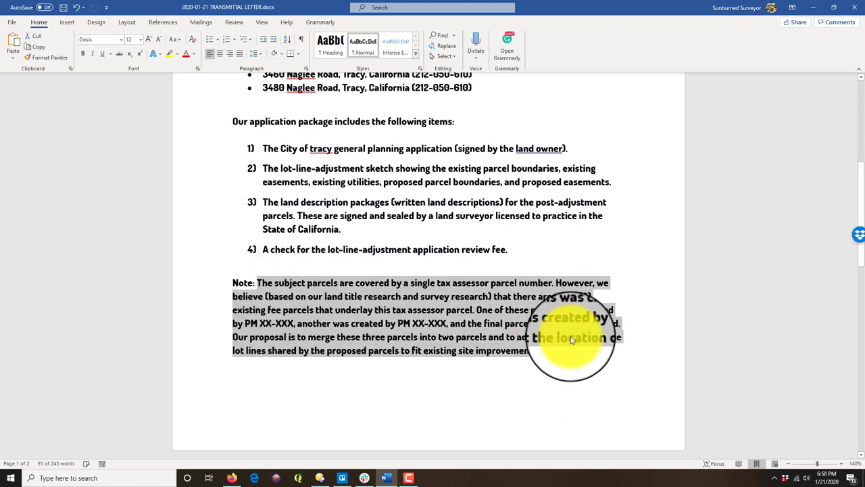
{"action": "left_click", "coordinate": [551, 355]}
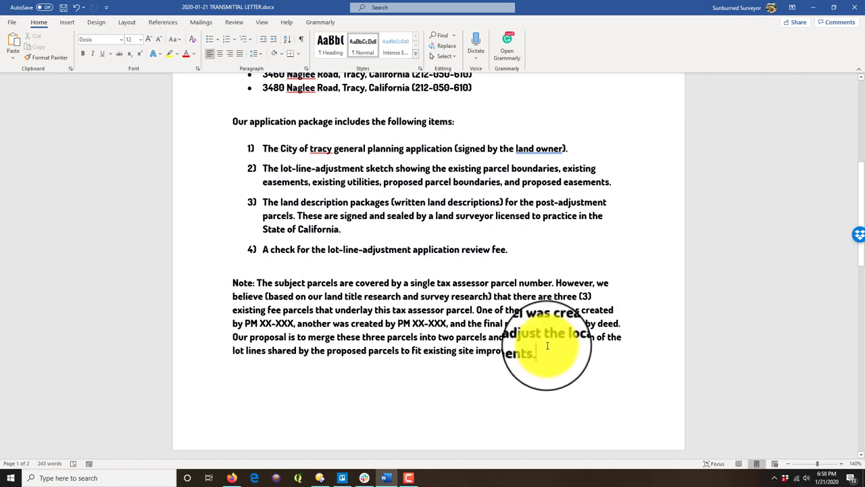
{"action": "scroll", "coordinate": [547, 346], "scroll_direction": "down", "scroll_amount": 3}
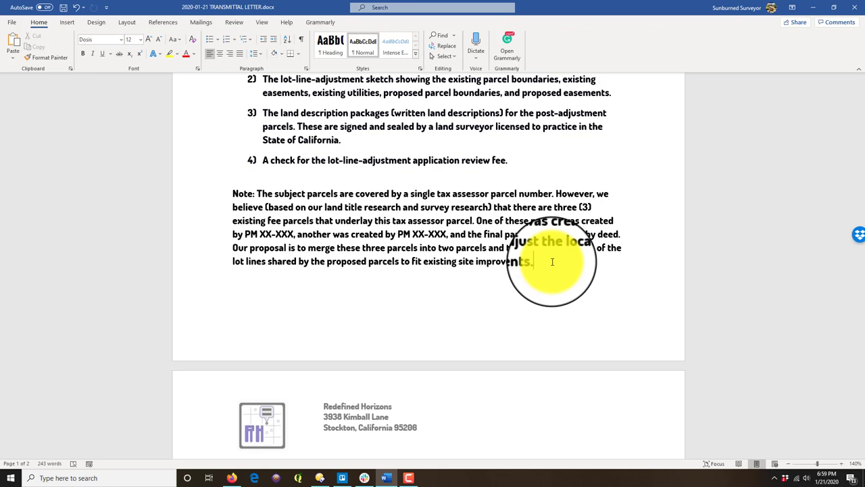
{"action": "key", "text": "Return"}
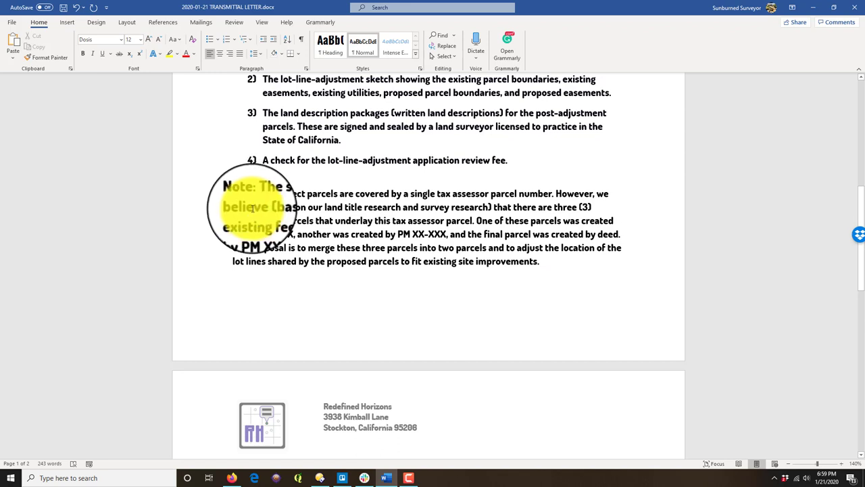
Step: Write the 'Please also note' paragraph on new easements, citing the proposed joint access and utility easement on the sketch
{"action": "type", "text": "Please "}
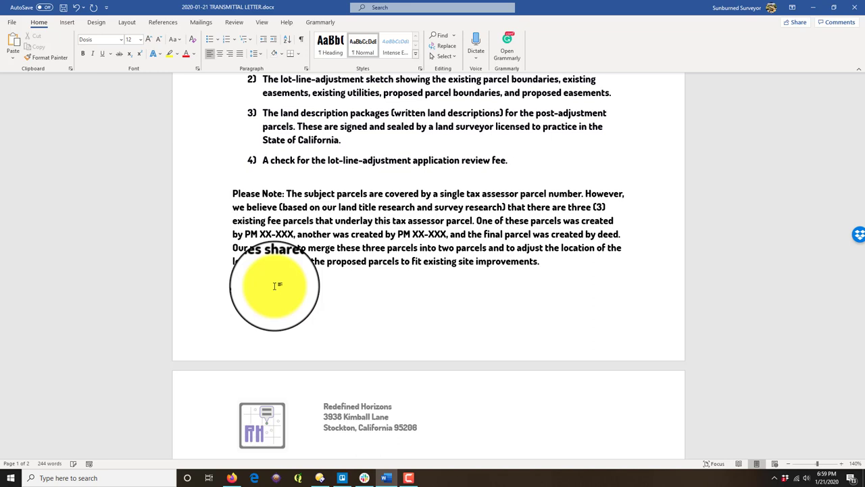
{"action": "type", "text": "also note:"}
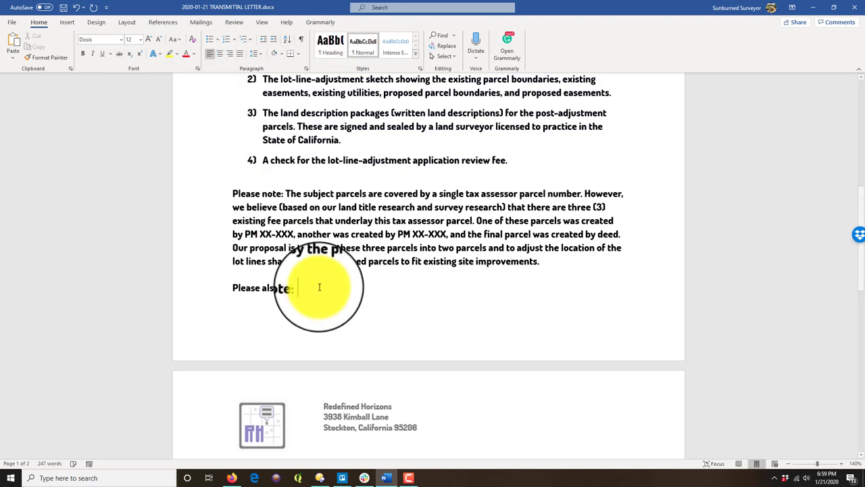
{"action": "type", "text": " We unders"}
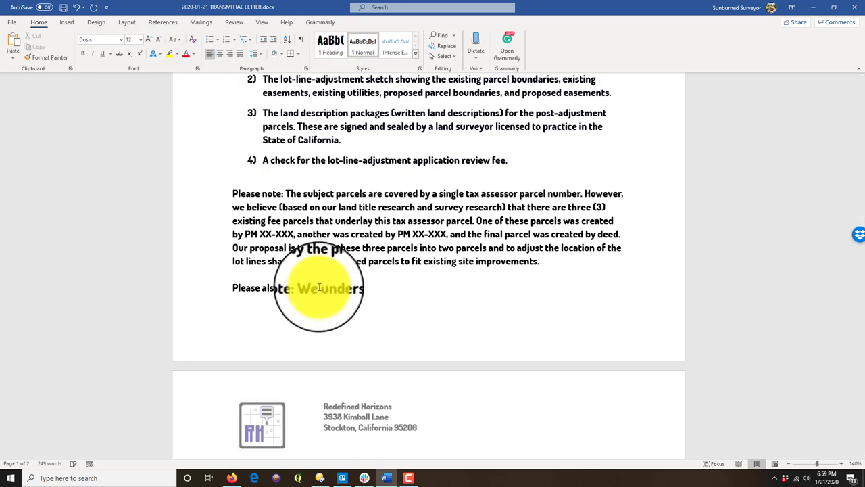
{"action": "type", "text": "tand that new "}
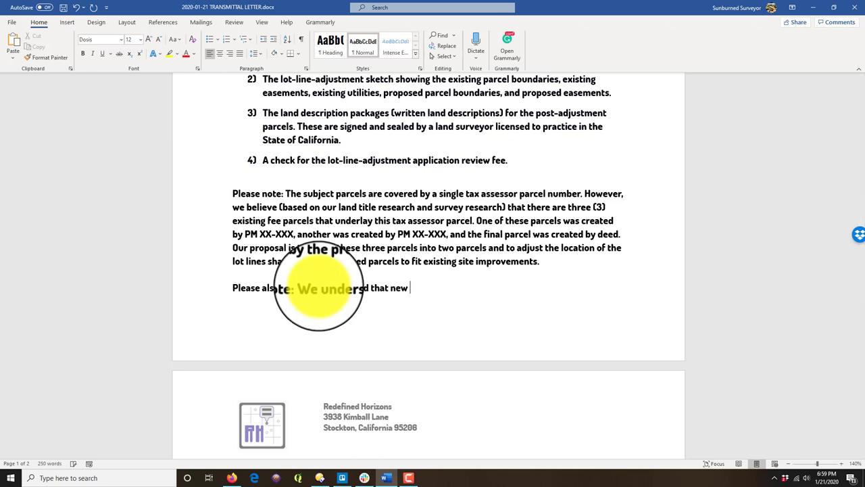
{"action": "type", "text": "easements will nee"}
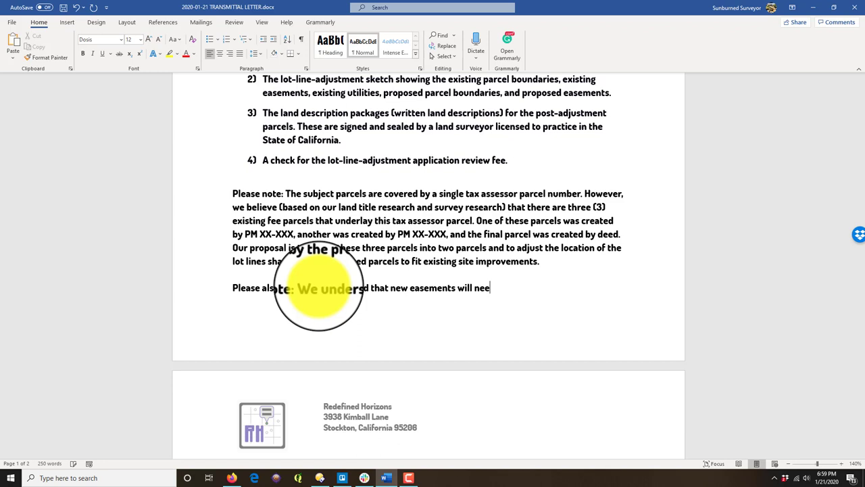
{"action": "type", "text": "d to be created as part of the approval pr"}
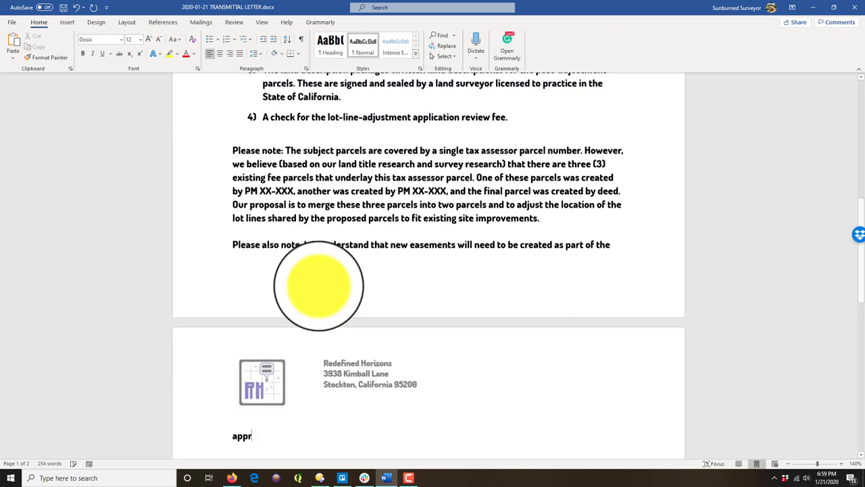
{"action": "type", "text": "ocess for this "}
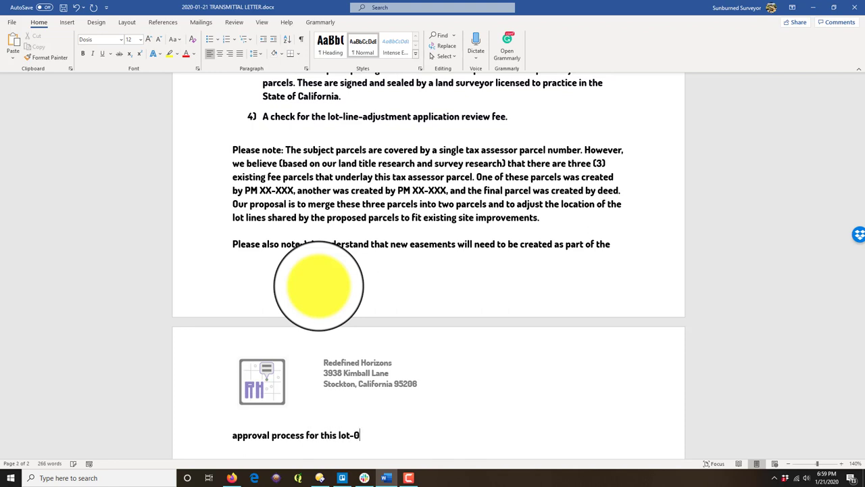
{"action": "type", "text": "lot-line-adjustment. We've shotn t"}
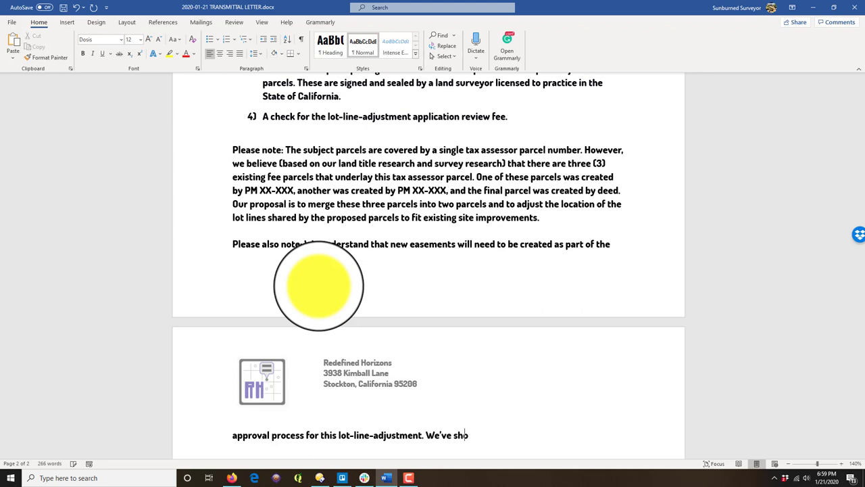
{"action": "key", "text": "BackSpace"}
{"action": "type", "text": "the approzim"}
{"action": "key", "text": "BackSpace"}
{"action": "key", "text": "BackSpace"}
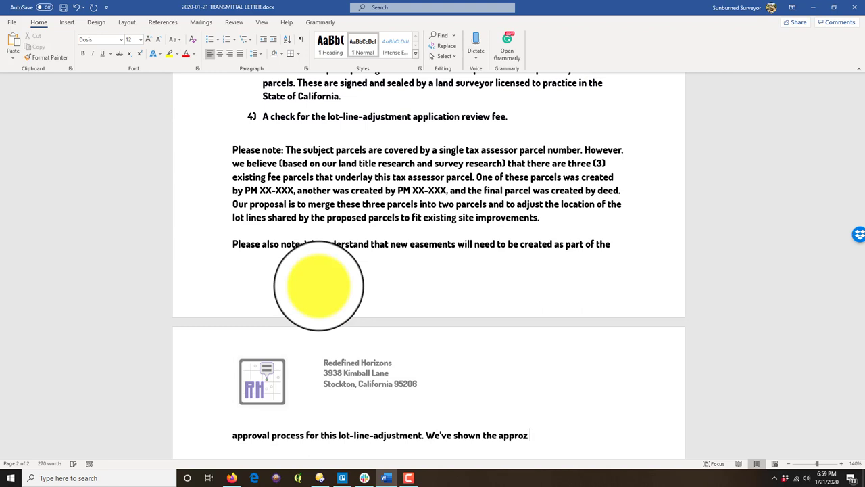
{"action": "key", "text": "BackSpace"}
{"action": "type", "text": "ximate location of"}
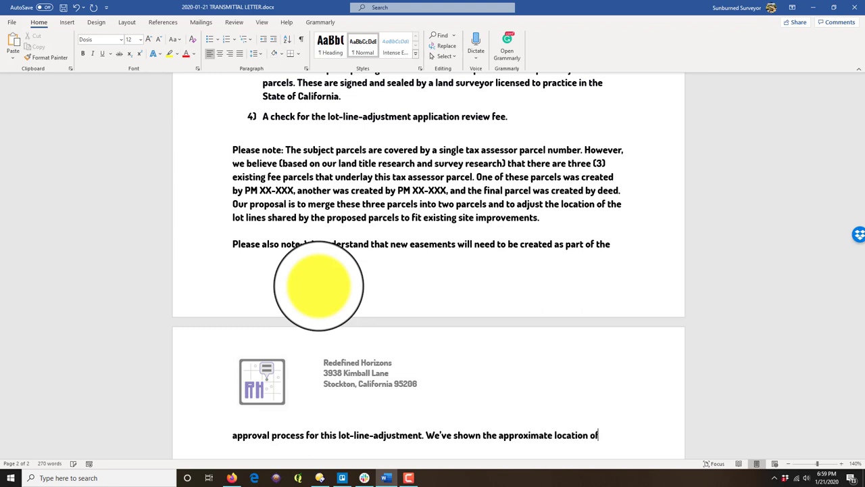
{"action": "type", "text": " the ex"}
{"action": "key", "text": "BackSpace"}
{"action": "type", "text": "ropos"}
{"action": "key", "text": "BackSpace"}
{"action": "key", "text": "BackSpace"}
{"action": "type", "text": "osed joint access easement and"}
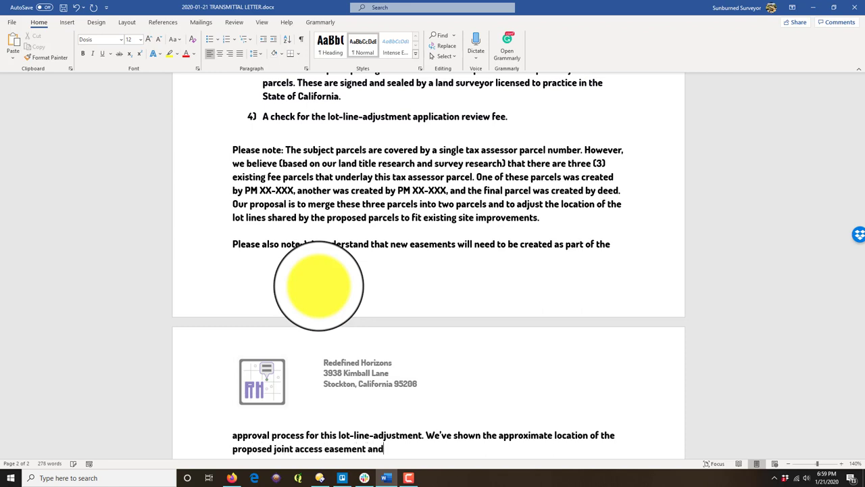
{"action": "key", "text": "BackSpace"}
{"action": "key", "text": "BackSpace"}
{"action": "key", "text": "BackSpace"}
{"action": "key", "text": "BackSpace"}
{"action": "key", "text": "BackSpace"}
{"action": "key", "text": "BackSpace"}
{"action": "key", "text": "BackSpace"}
{"action": "key", "text": "BackSpace"}
{"action": "key", "text": "BackSpace"}
{"action": "key", "text": "BackSpace"}
{"action": "type", "text": "and utility easement on our lot"}
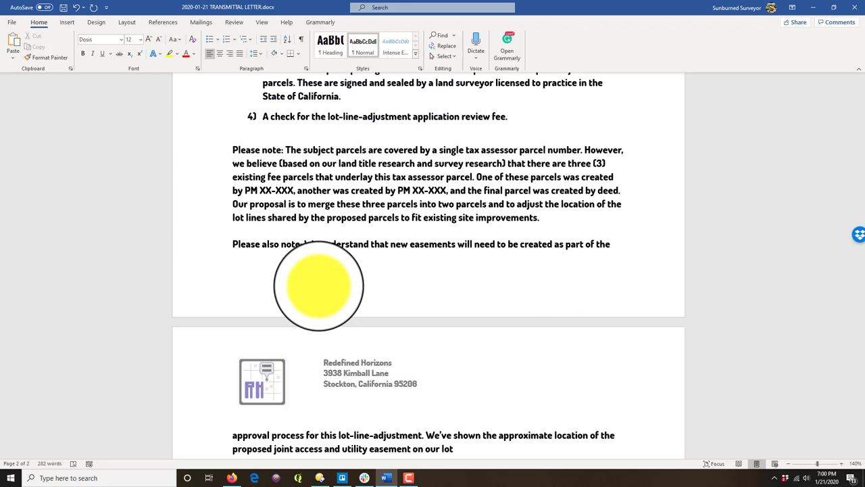
{"action": "type", "text": "-line-adjustmen"}
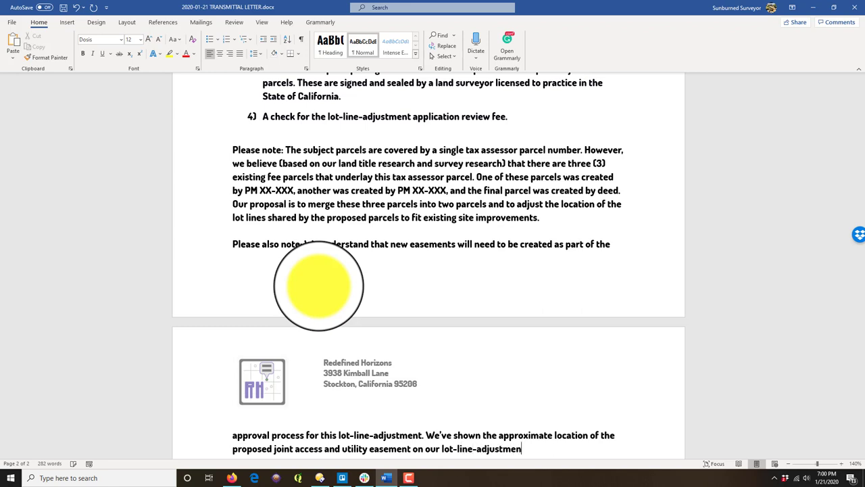
{"action": "type", "text": "t sketh"}
{"action": "type", "text": "ch."}
Step: Review the opening paragraph, the subject parcels paragraph with addresses, and the application package list
{"action": "scroll", "coordinate": [421, 215], "scroll_direction": "down", "scroll_amount": 3}
{"action": "scroll", "coordinate": [421, 215], "scroll_direction": "up", "scroll_amount": 15}
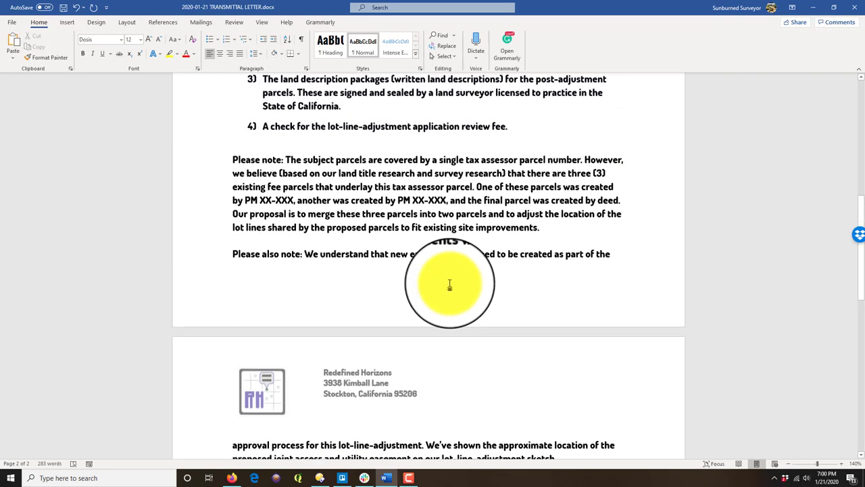
{"action": "scroll", "coordinate": [262, 157], "scroll_direction": "down", "scroll_amount": 2}
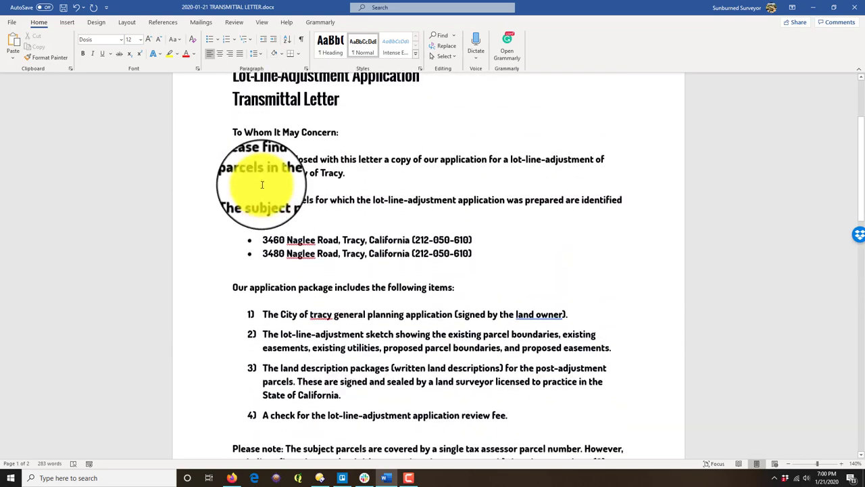
{"action": "double_click", "coordinate": [187, 158]}
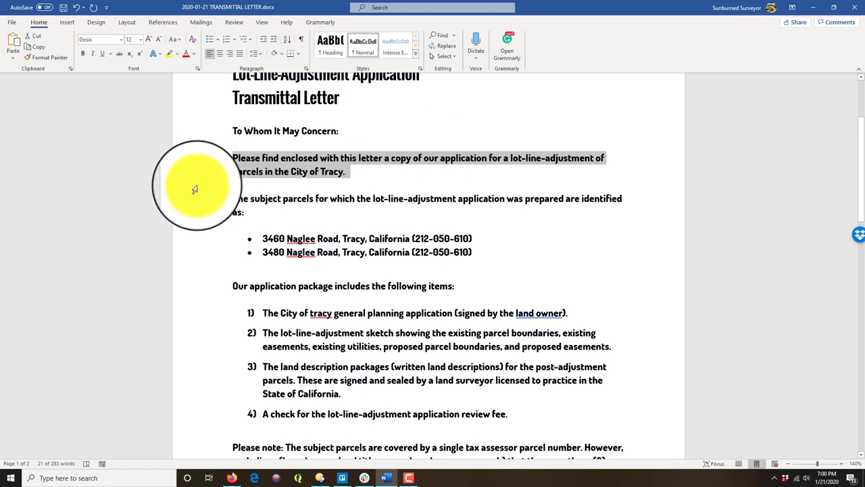
{"action": "left_click", "coordinate": [233, 198]}
{"action": "left_click_drag", "start_coordinate": [233, 198], "coordinate": [457, 247]}
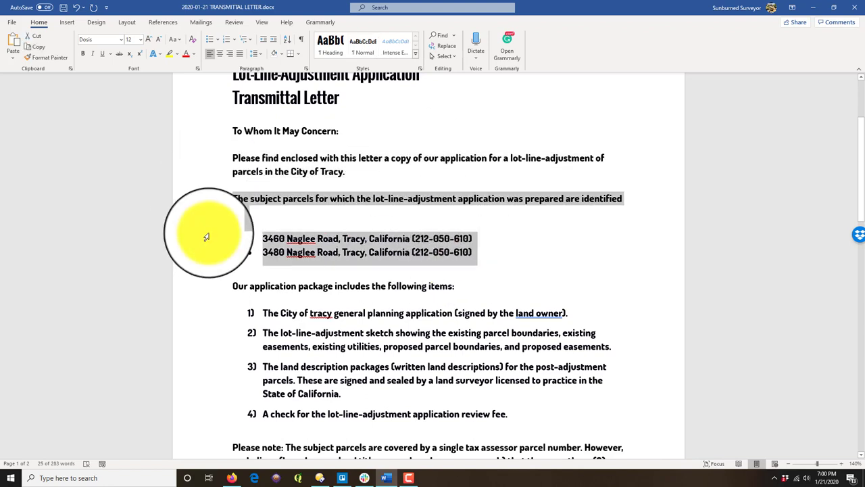
{"action": "scroll", "coordinate": [597, 261], "scroll_direction": "down", "scroll_amount": 2}
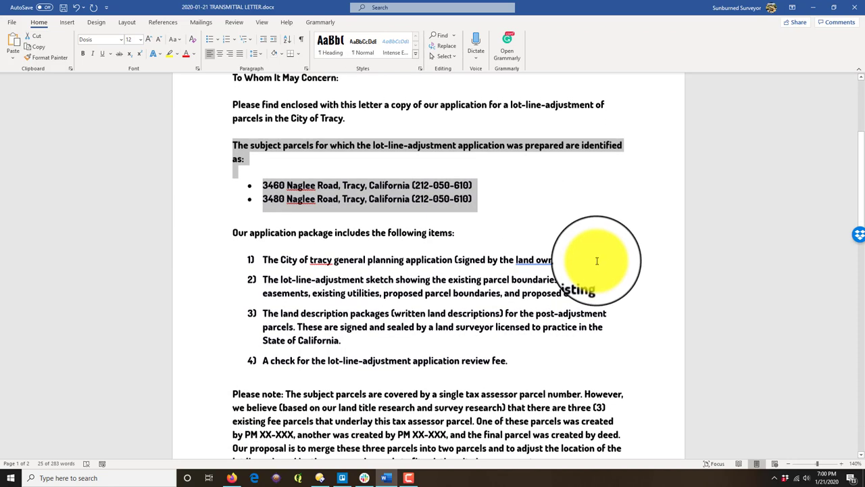
{"action": "left_click", "coordinate": [271, 226]}
{"action": "left_click_drag", "start_coordinate": [246, 227], "coordinate": [521, 363]}
{"action": "left_click", "coordinate": [307, 252]}
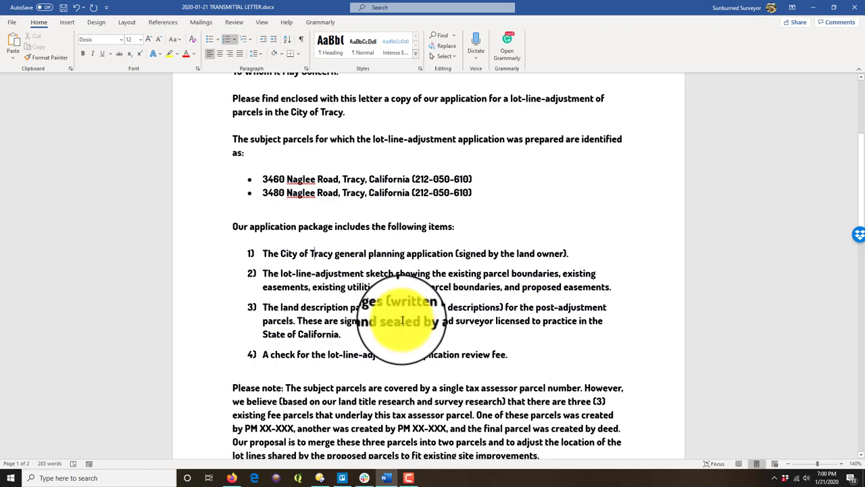
Step: Review both note paragraphs, then move the Word window aside to reveal the DataTree page in Firefox
{"action": "scroll", "coordinate": [378, 308], "scroll_direction": "down", "scroll_amount": 1}
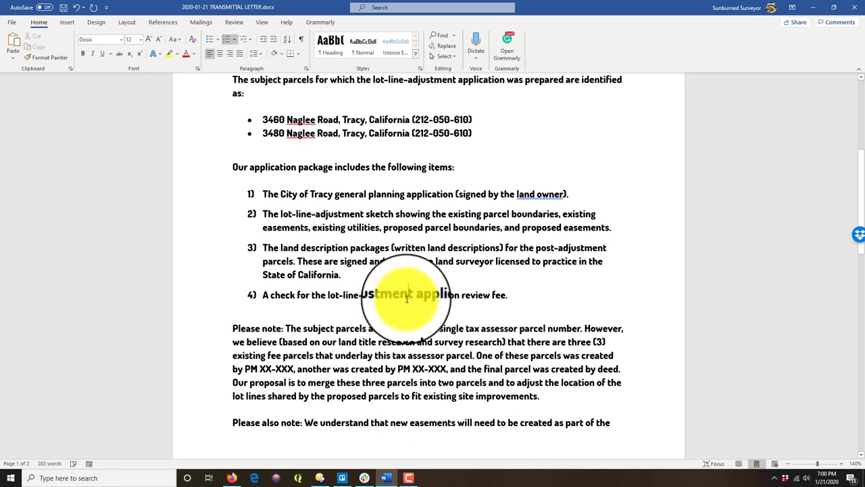
{"action": "scroll", "coordinate": [406, 298], "scroll_direction": "down", "scroll_amount": 1}
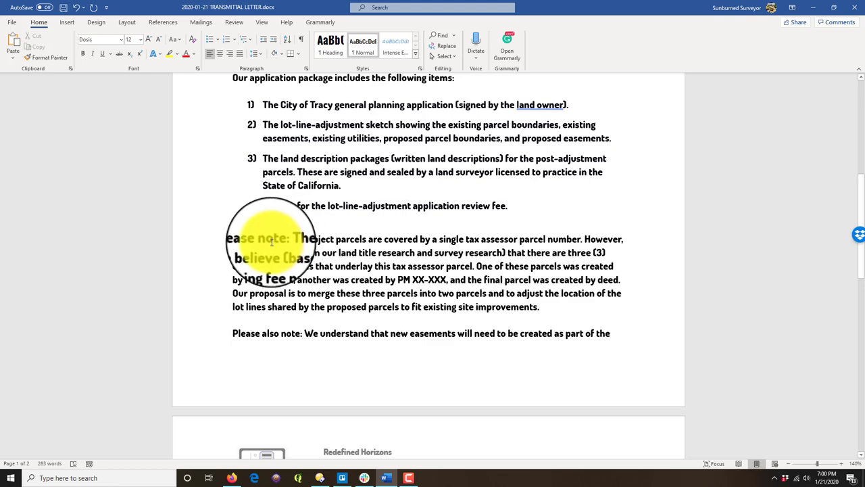
{"action": "left_click_drag", "start_coordinate": [613, 315], "coordinate": [284, 241]}
{"action": "scroll", "coordinate": [443, 285], "scroll_direction": "down", "scroll_amount": 3}
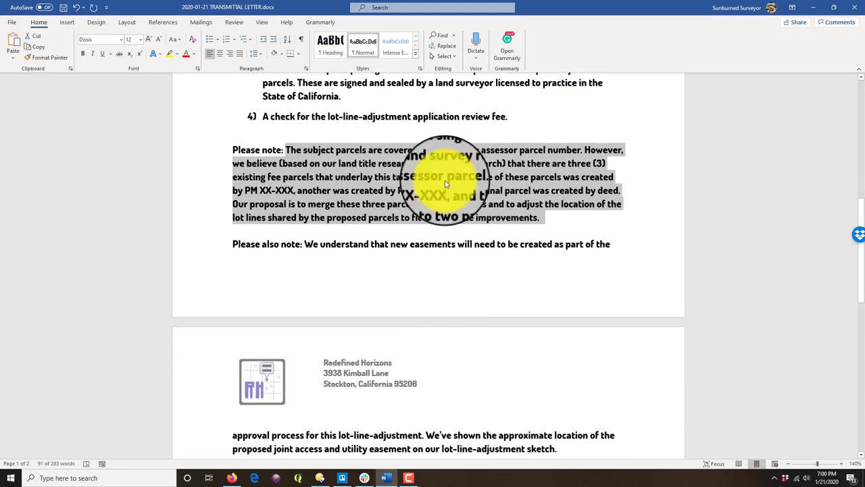
{"action": "scroll", "coordinate": [446, 184], "scroll_direction": "down", "scroll_amount": 2}
{"action": "mouse_move", "coordinate": [558, 389]}
{"action": "left_mouse_down"}
{"action": "mouse_move", "coordinate": [319, 264]}
{"action": "mouse_move", "coordinate": [313, 185]}
{"action": "mouse_move", "coordinate": [215, 187]}
{"action": "left_mouse_up"}
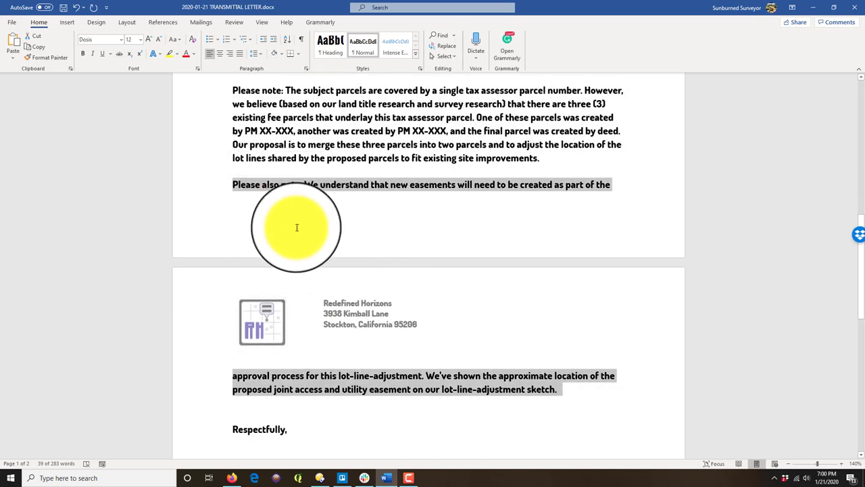
{"action": "scroll", "coordinate": [325, 236], "scroll_direction": "up", "scroll_amount": 5}
{"action": "left_click_drag", "start_coordinate": [554, 5], "coordinate": [864, 9]}
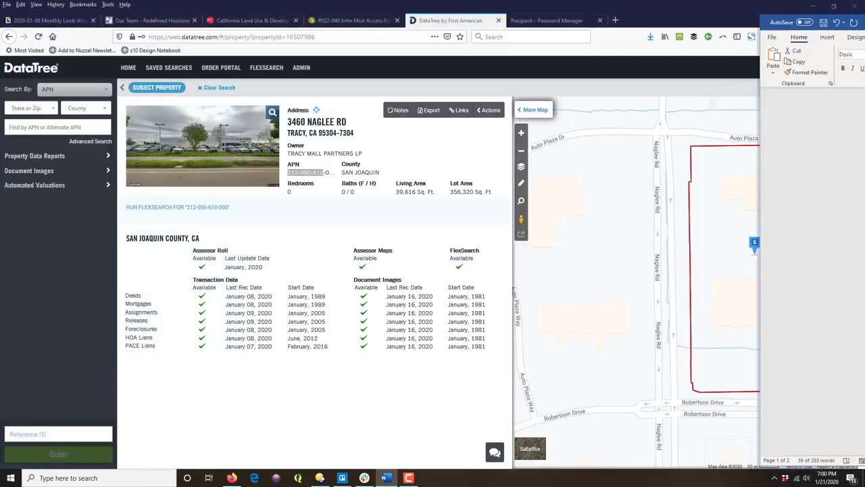
Step: Close the DataTree tab and open PARCEL MAPS 17-160.pdf from the Filed Survey Maps folder in Directory Opus
{"action": "left_click", "coordinate": [498, 20]}
{"action": "left_click", "coordinate": [328, 472]}
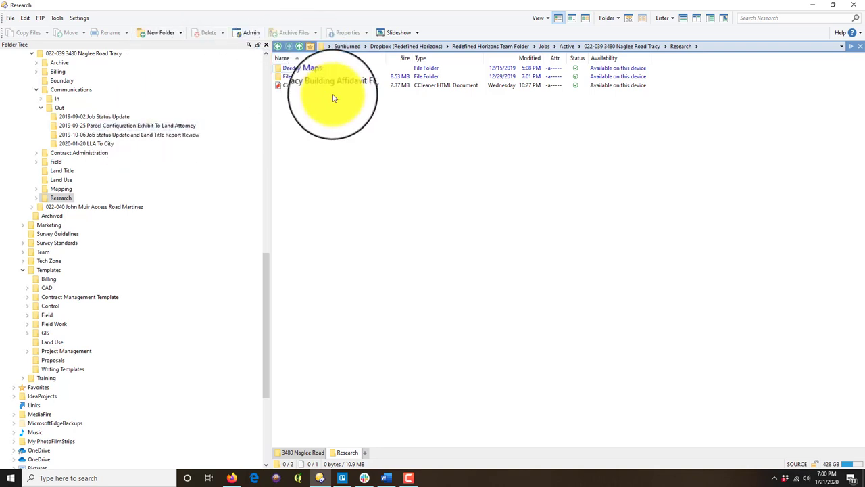
{"action": "double_click", "coordinate": [308, 77]}
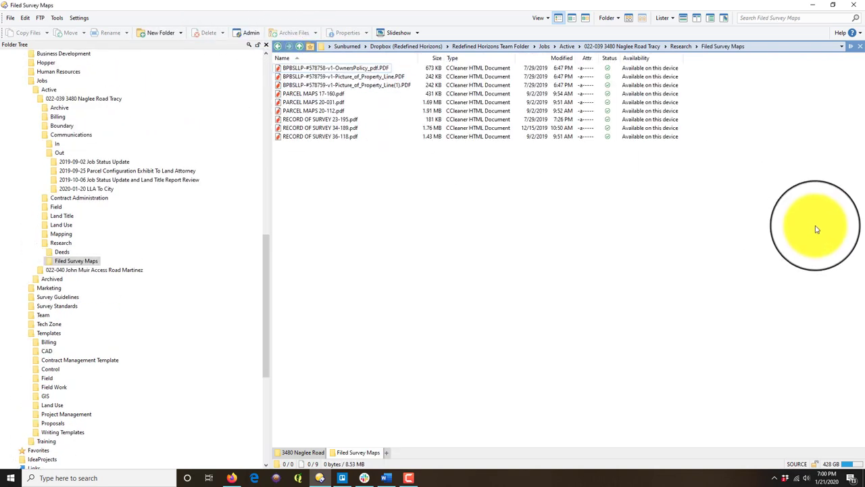
{"action": "left_click", "coordinate": [326, 96]}
{"action": "double_click", "coordinate": [327, 98]}
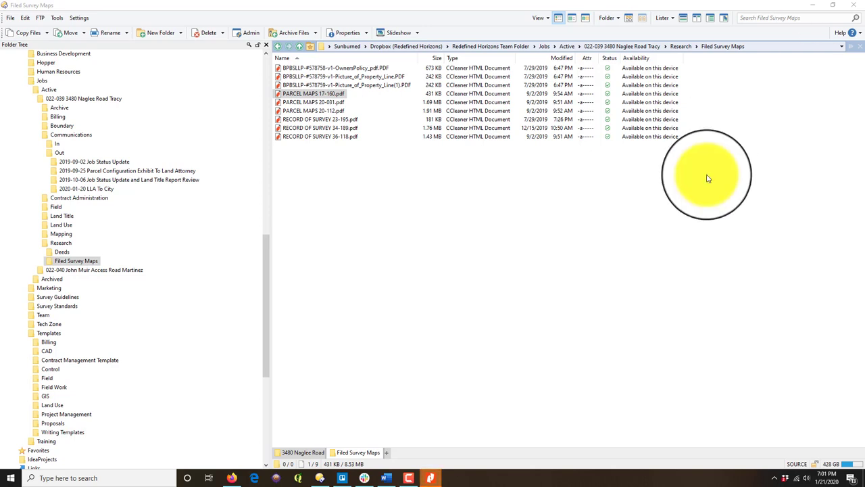
{"action": "left_click", "coordinate": [433, 479]}
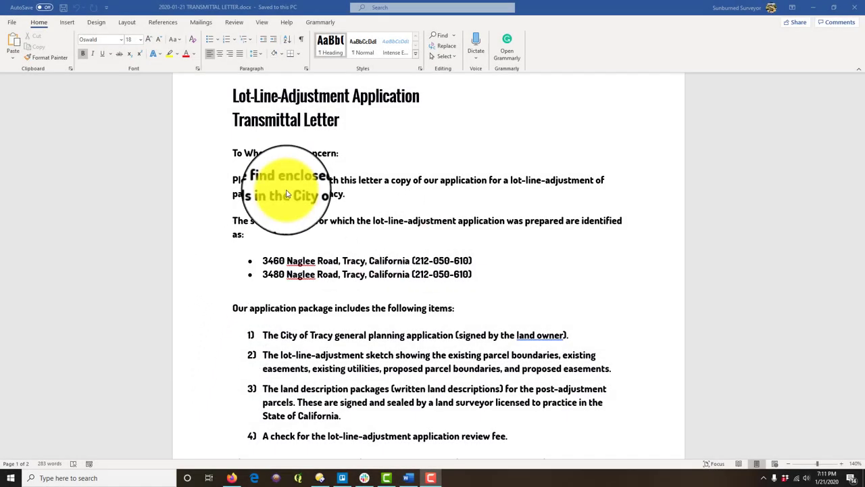
Step: Above 'Respectfully,', write a paragraph thanking the reviewer and inviting questions via the signatures' contact information
{"action": "scroll", "coordinate": [500, 291], "scroll_direction": "down", "scroll_amount": 5}
{"action": "scroll", "coordinate": [445, 328], "scroll_direction": "down", "scroll_amount": 9}
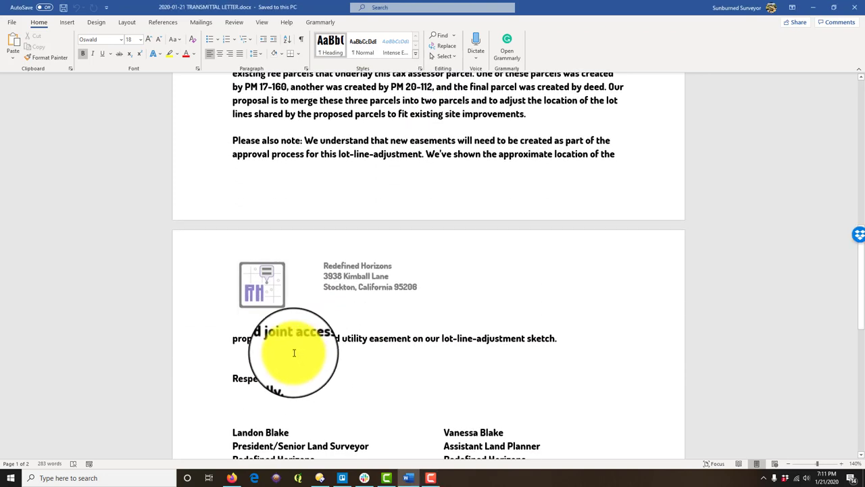
{"action": "left_click", "coordinate": [292, 359]}
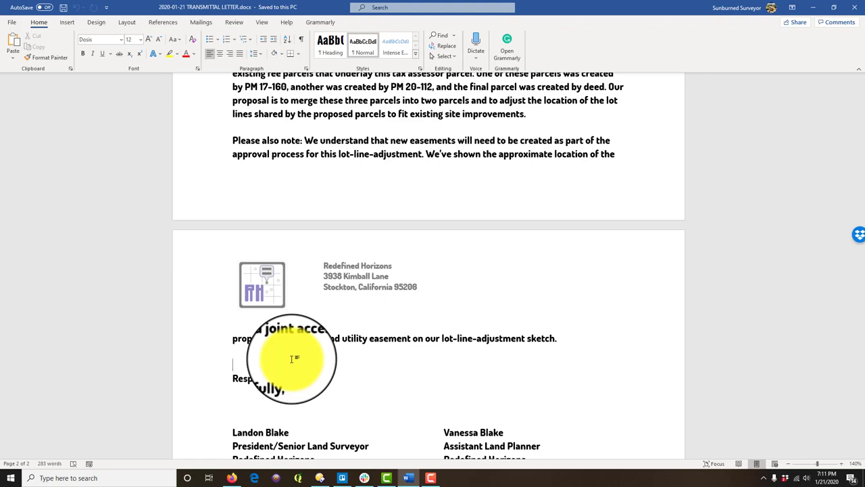
{"action": "type", "text": "We appreciat"}
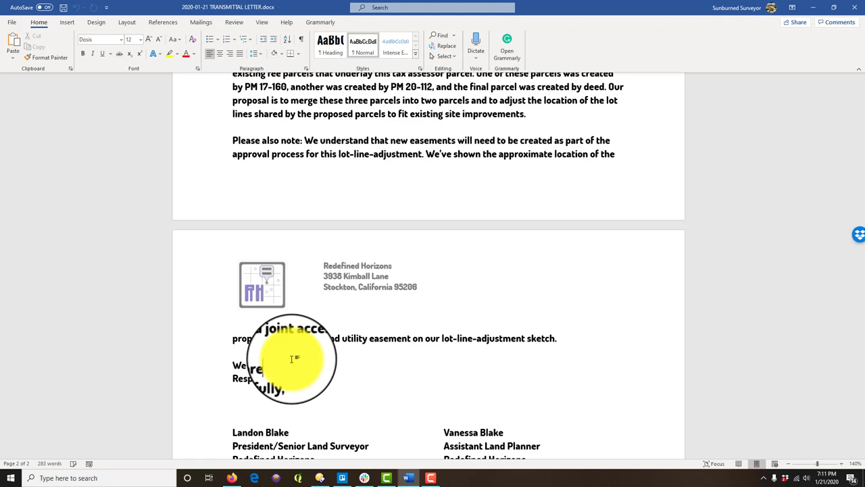
{"action": "type", "text": "e you taking the time to review o"}
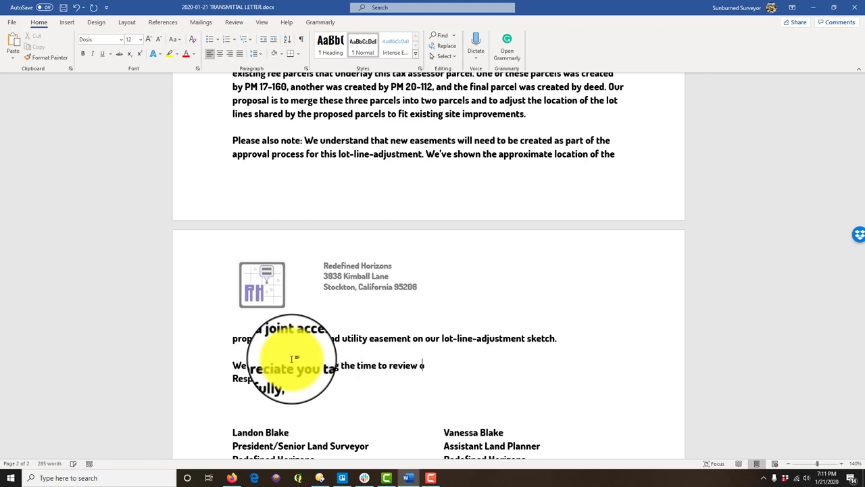
{"action": "type", "text": "ur application. We look forw"}
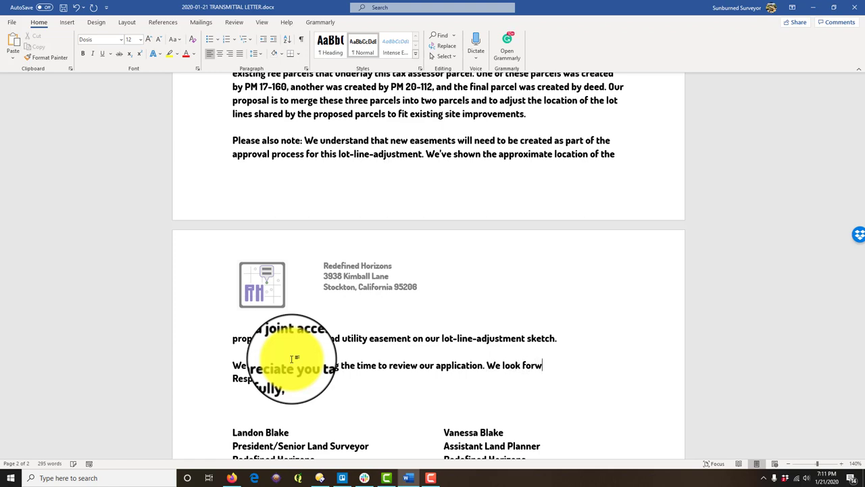
{"action": "type", "text": "ard to receiving your review comments. "}
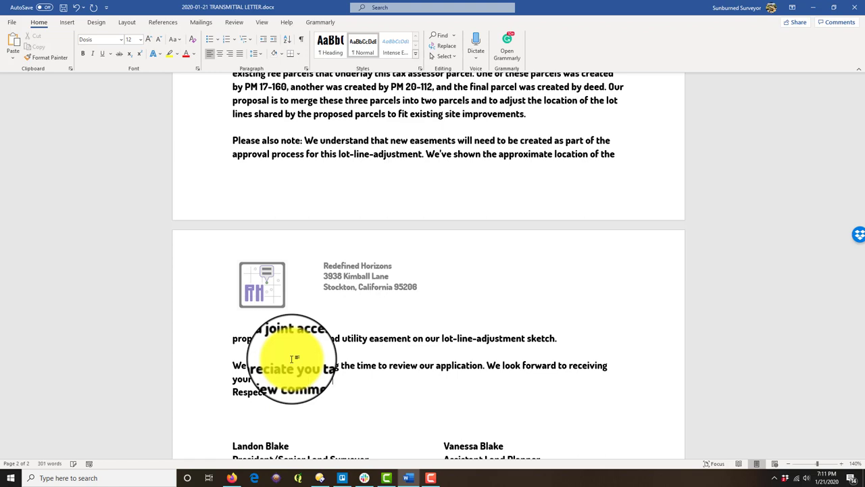
{"action": "type", "text": "Please contact us using the infio"}
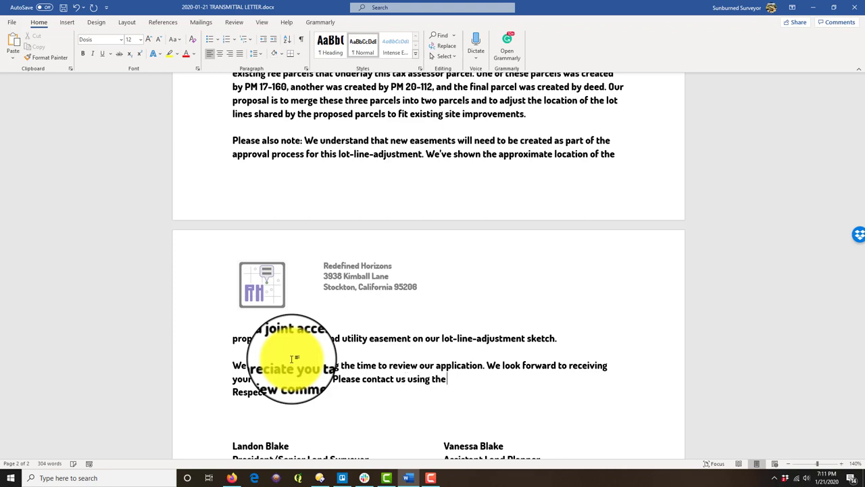
{"action": "key", "text": "BackSpace"}
{"action": "key", "text": "BackSpace"}
{"action": "key", "text": "BackSpace"}
{"action": "type", "text": "ormation in the signatues"}
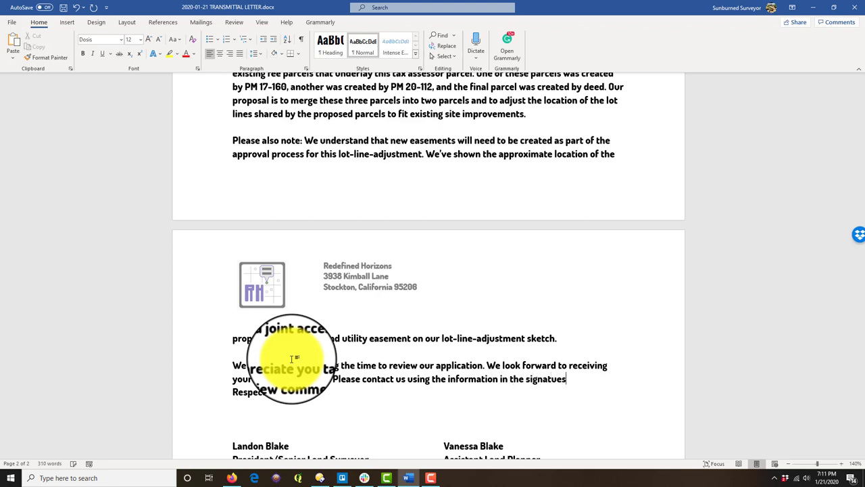
{"action": "key", "text": "BackSpace"}
{"action": "type", "text": "res below with any"}
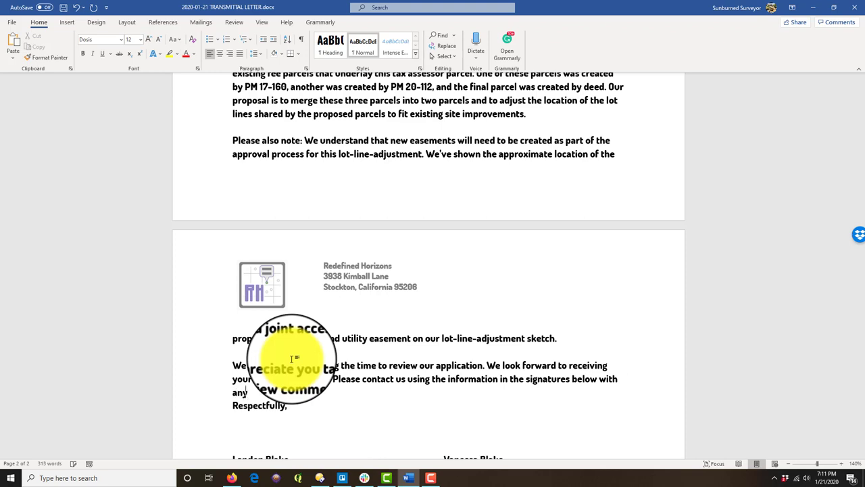
{"action": "type", "text": " questions."}
{"action": "key", "text": "Return"}
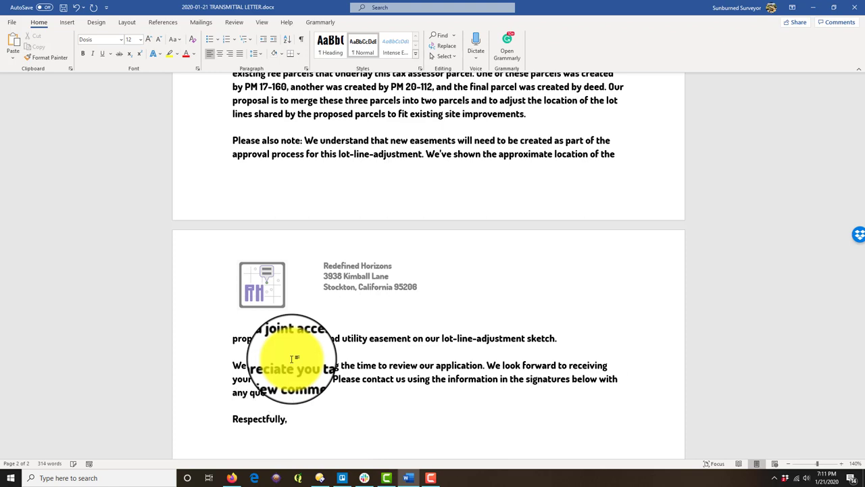